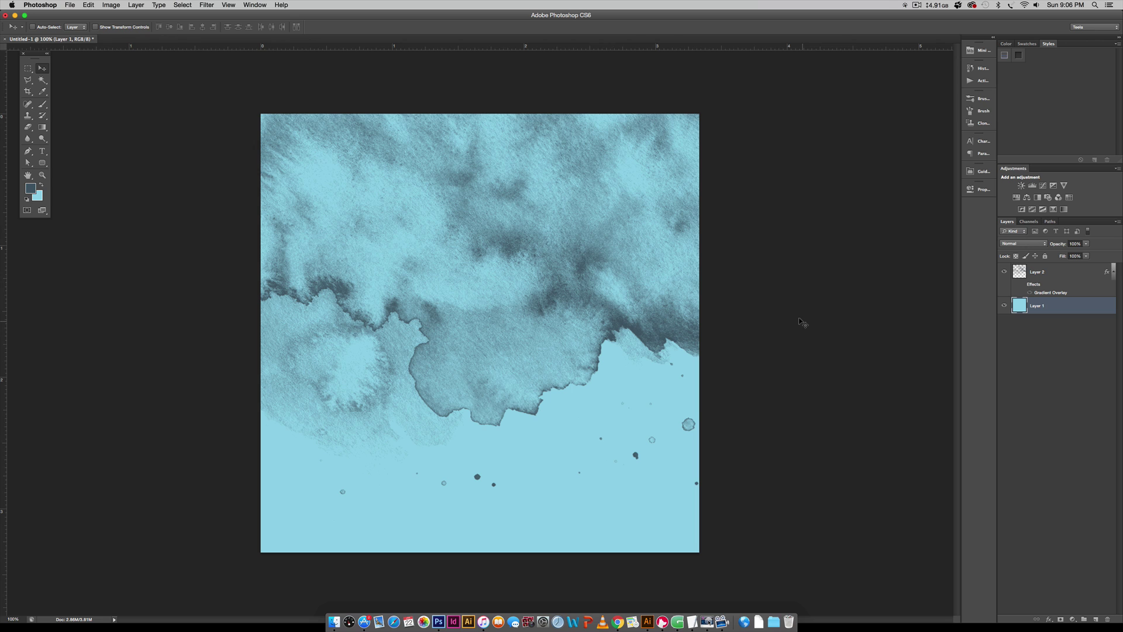
Re-enable Layer 2's Gradient Overlay effect so the stain turns pink-to-purple again.
click(1025, 284)
click(1023, 284)
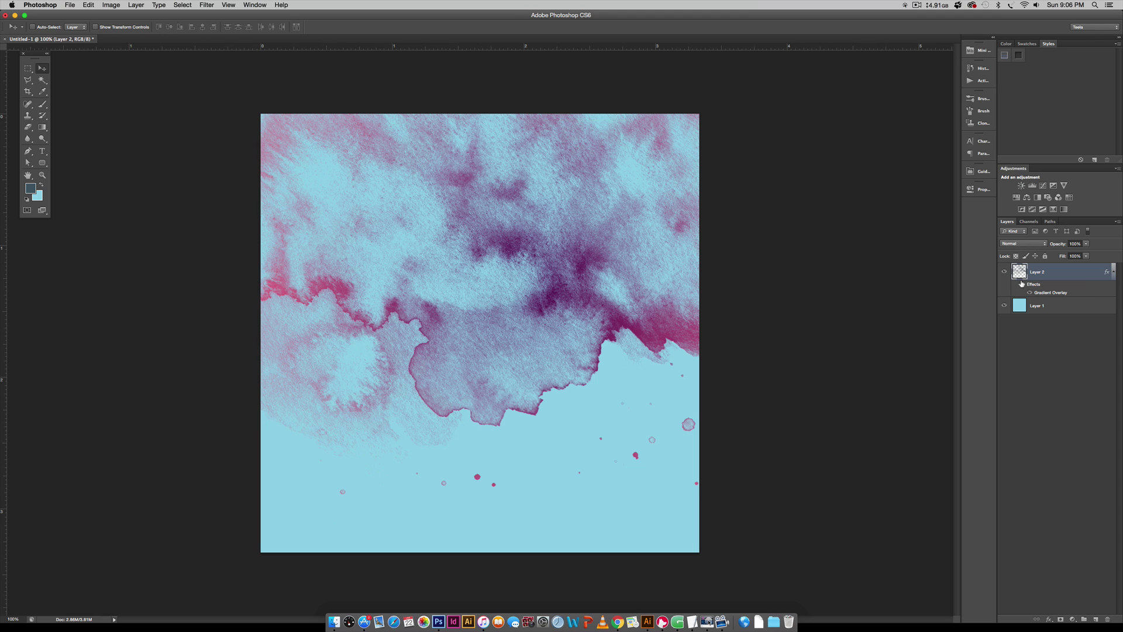
Show 29.png from the transparent-pngs folder in a large Quick Look preview.
click(334, 621)
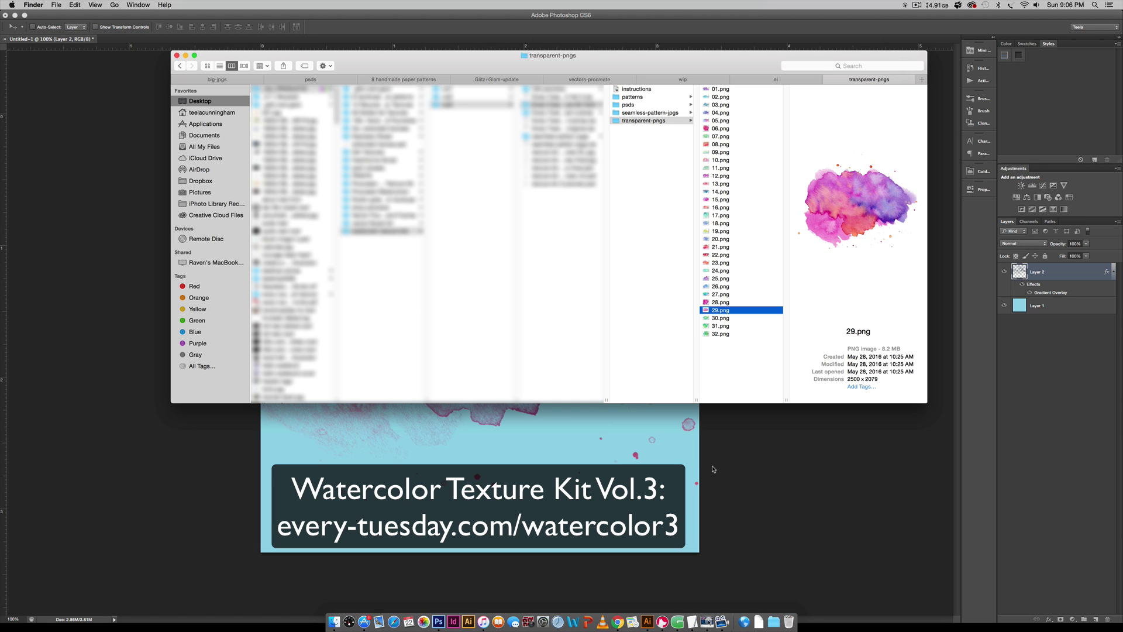
key(space)
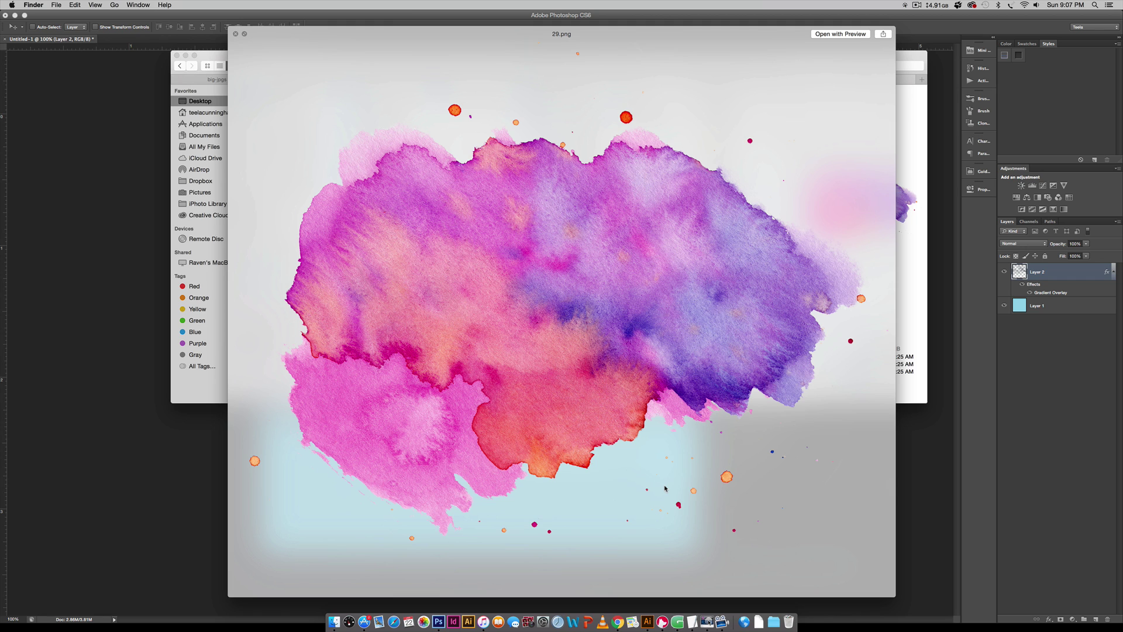
Compare neighbouring watercolour PNGs such as 30.png, return to 29.png, and close the preview.
key(Up)
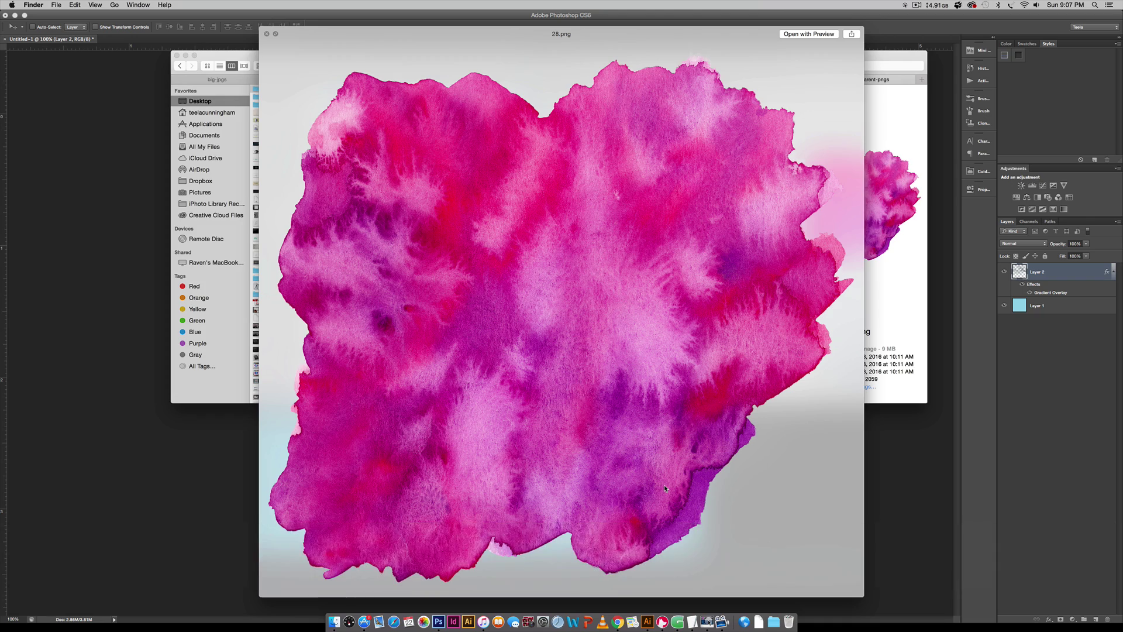
key(Up)
key(Up)
key(Up)
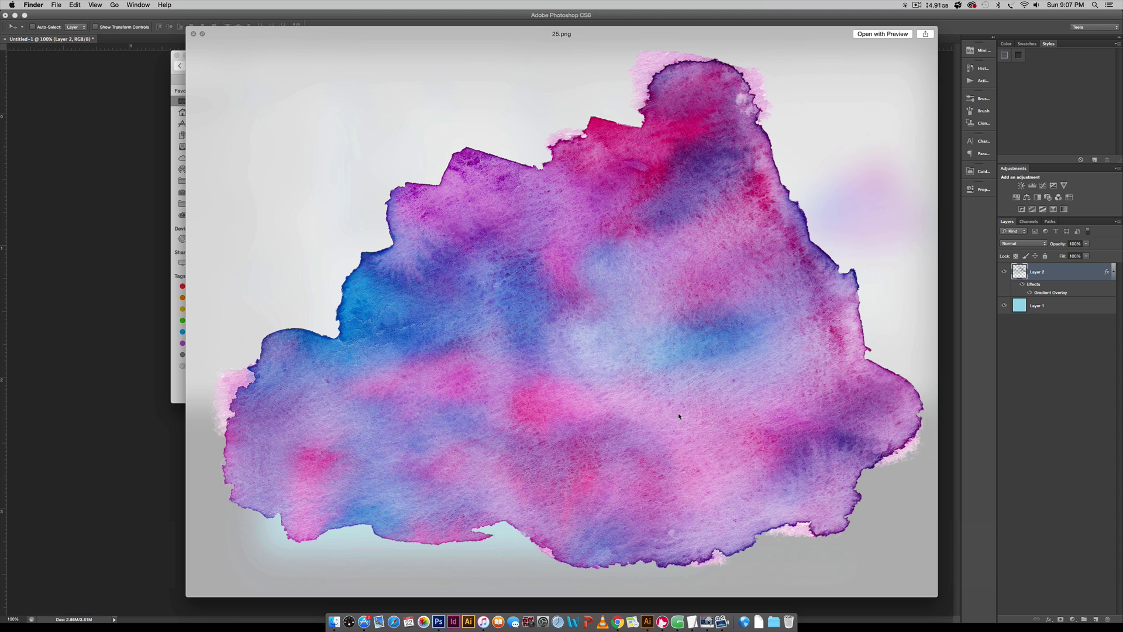
key(Down)
key(Down)
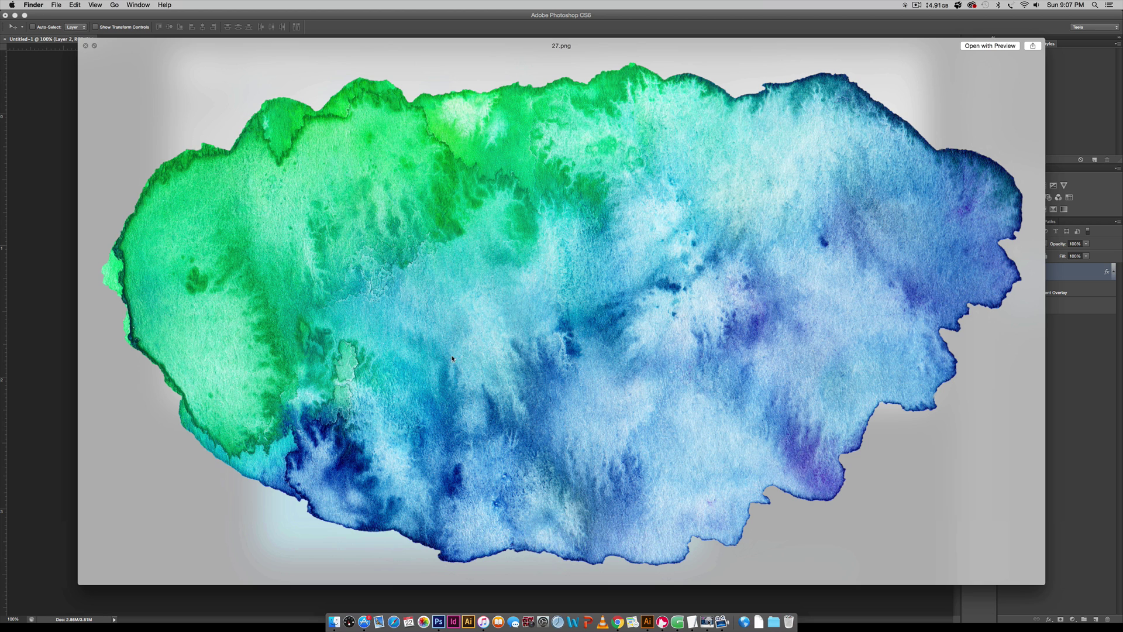
key(Down)
key(Down)
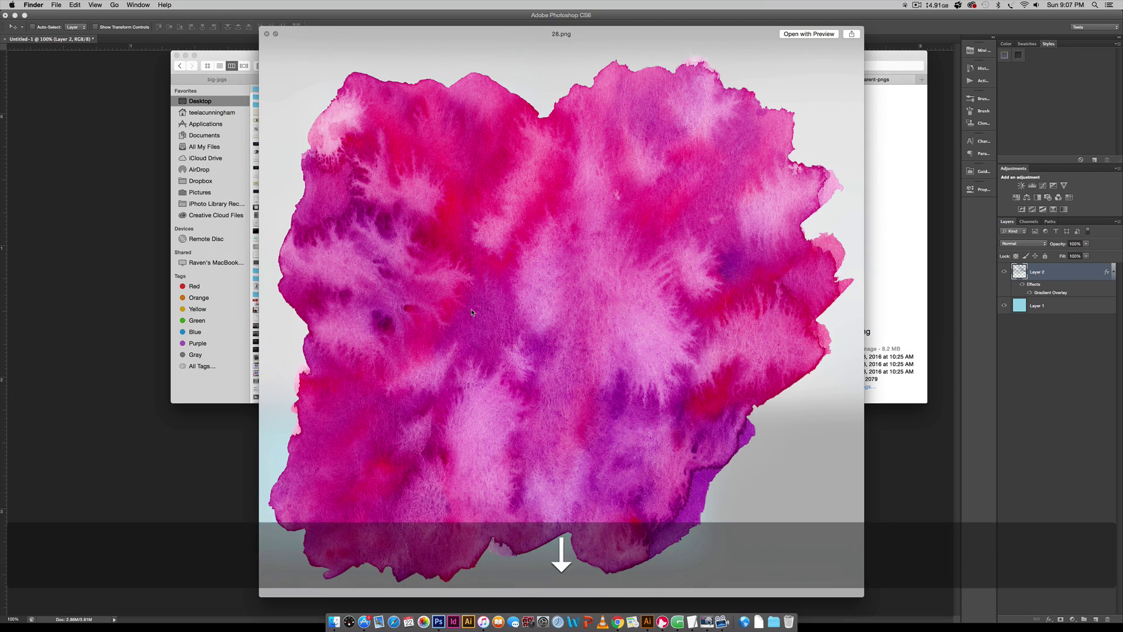
key(Down)
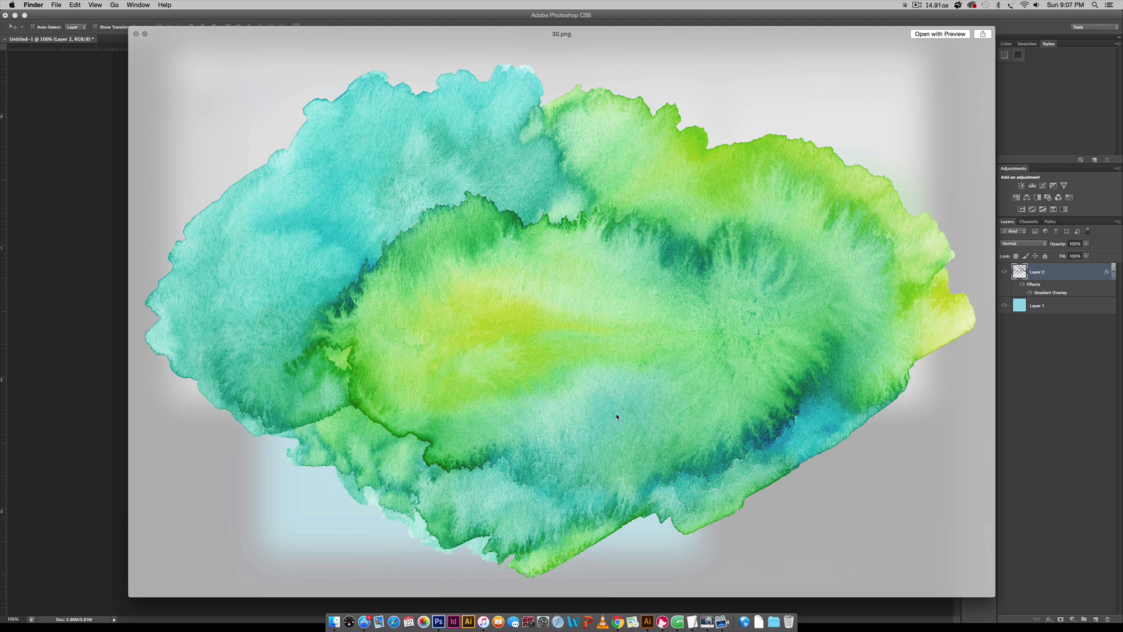
key(Up)
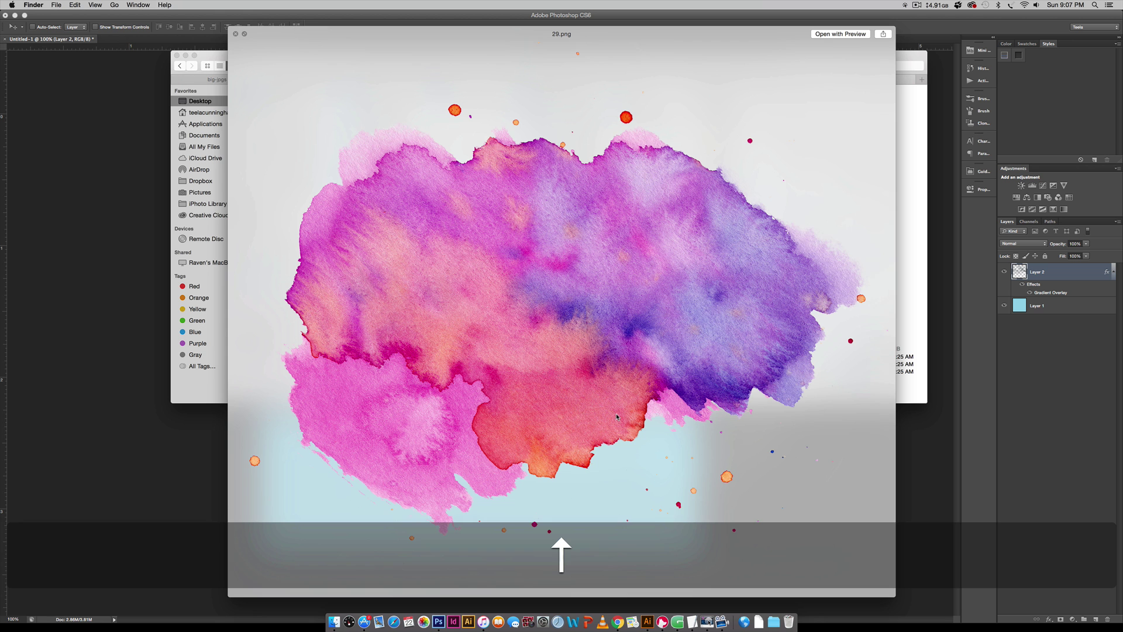
key(Down)
key(Up)
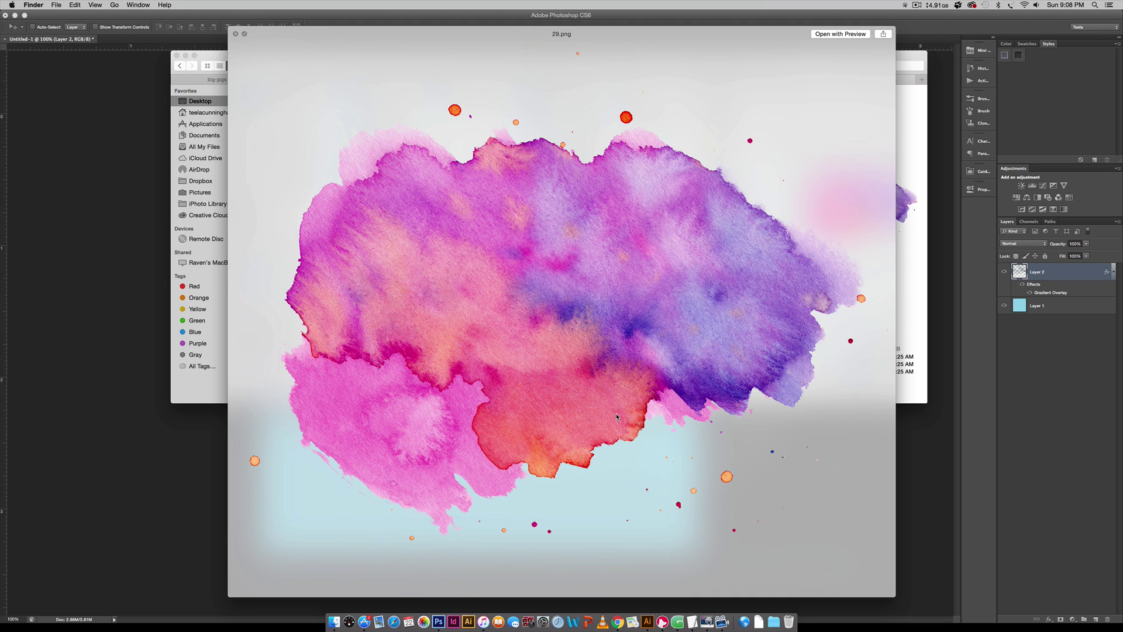
key(space)
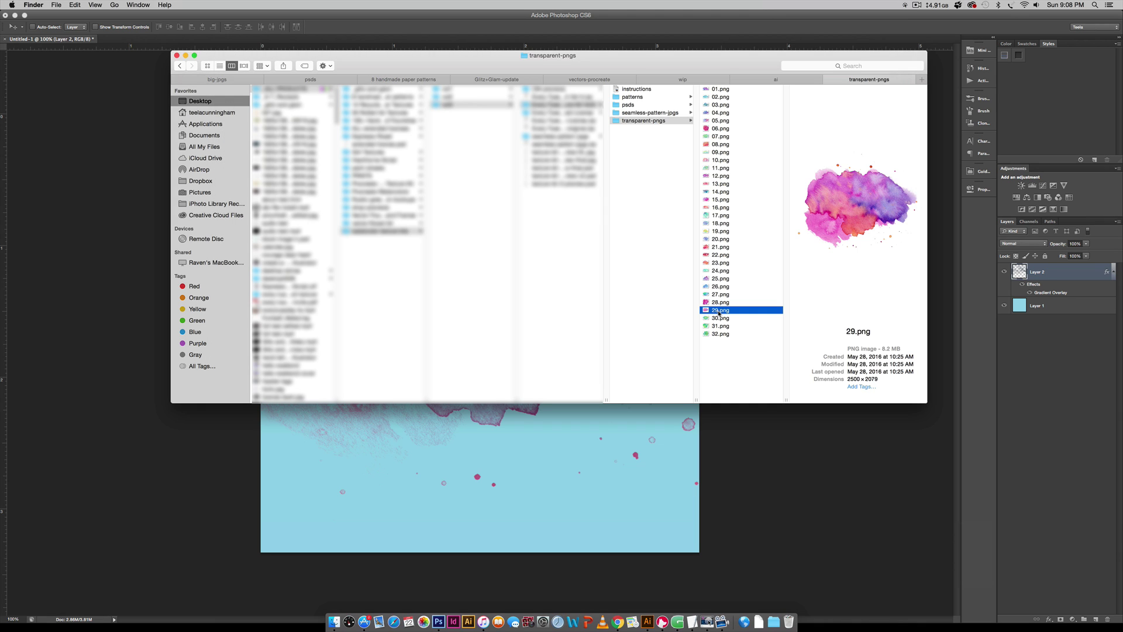
Return to Photoshop with 29.png open as its own Layer 0 document.
click(438, 621)
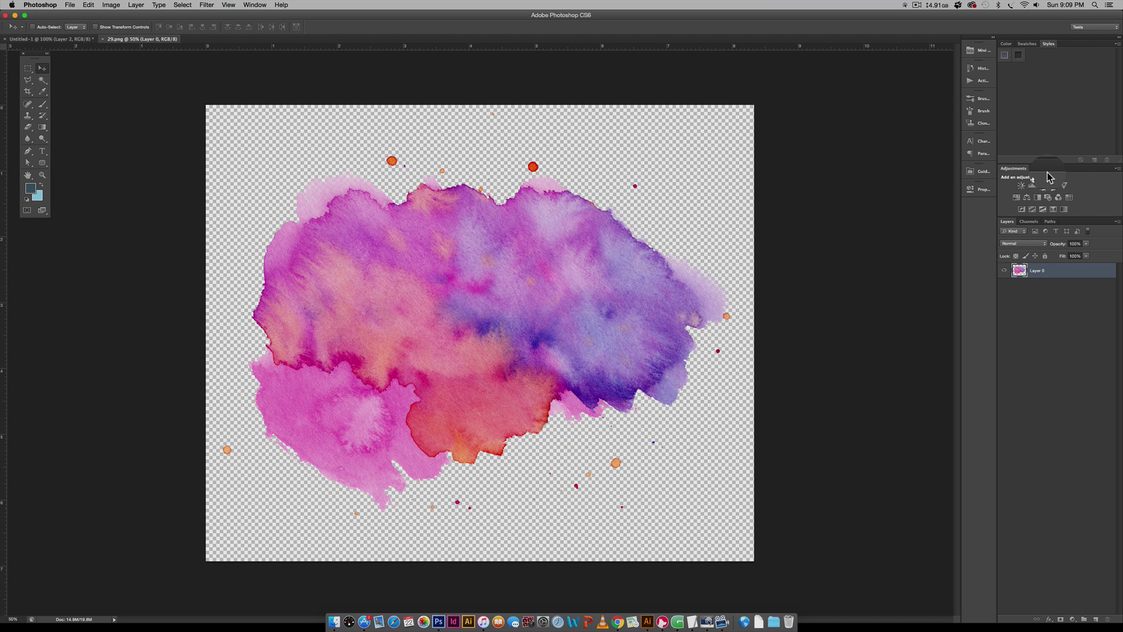
click(252, 9)
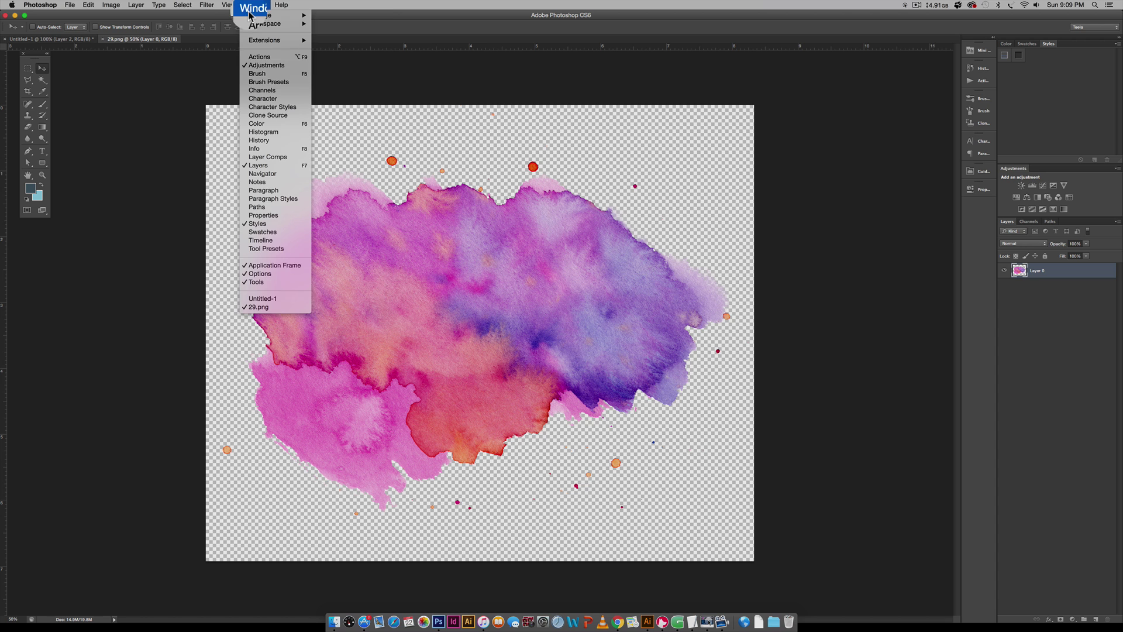
Add a Hue/Saturation adjustment layer with Saturation at -100 to grey out the stain.
click(775, 120)
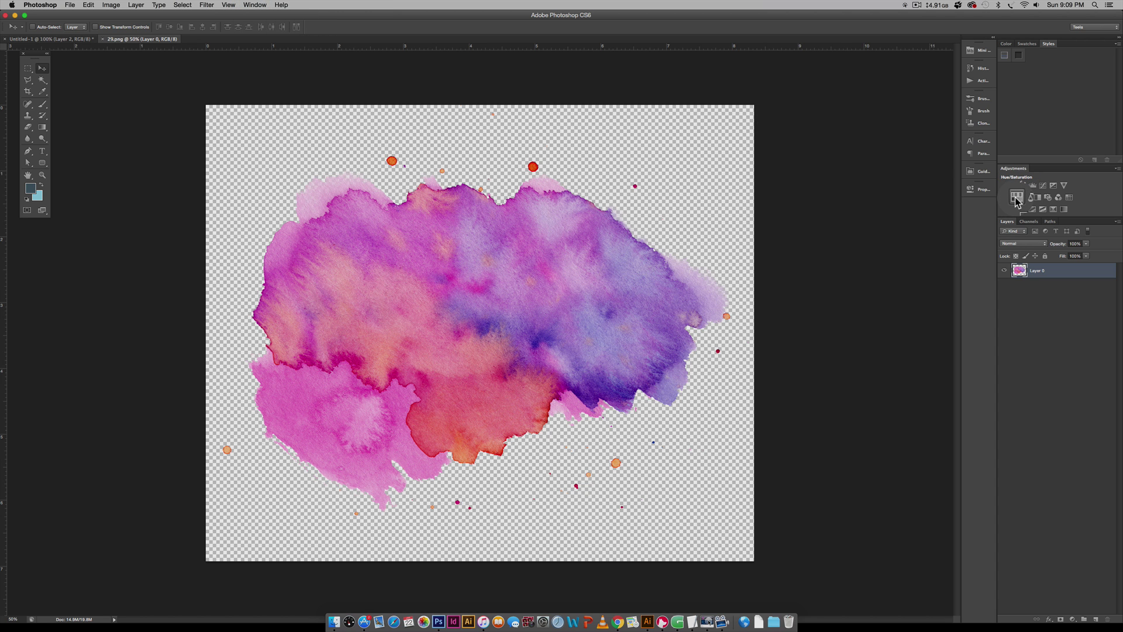
click(1017, 201)
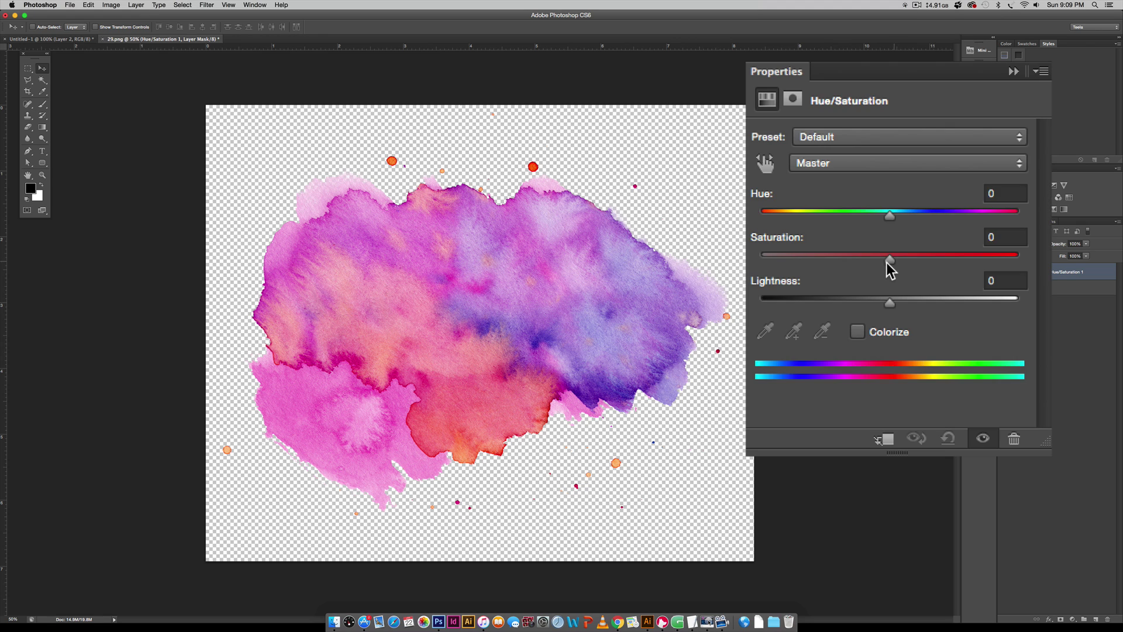
drag(888, 261, 761, 258)
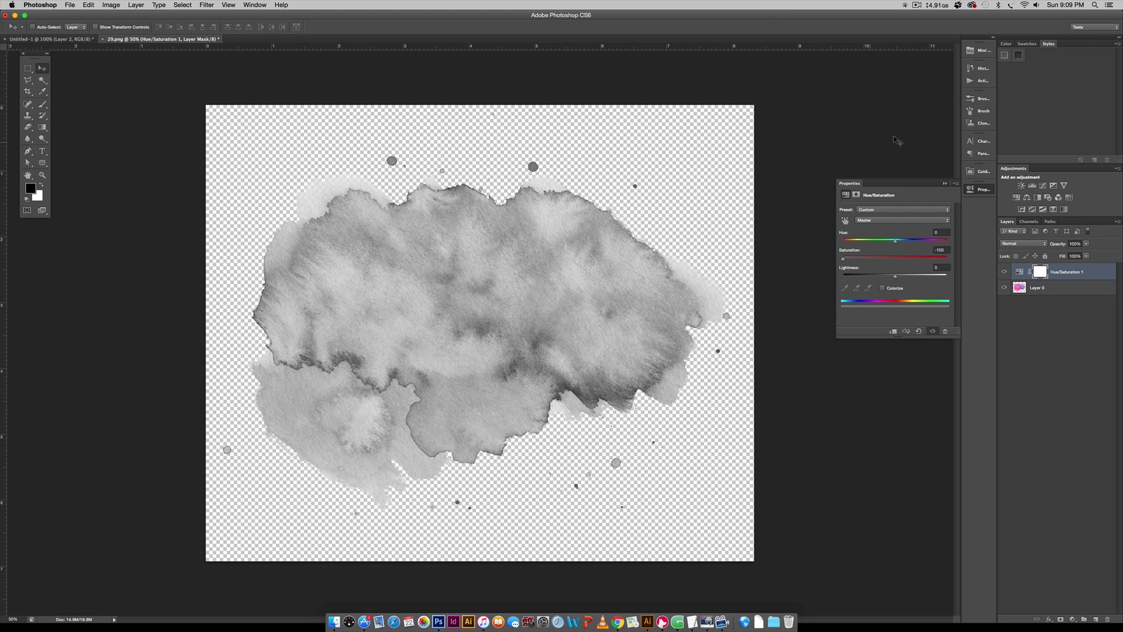
Add a Levels layer with inputs 63 and 253, and set Brightness/Contrast contrast to 20.
click(1033, 186)
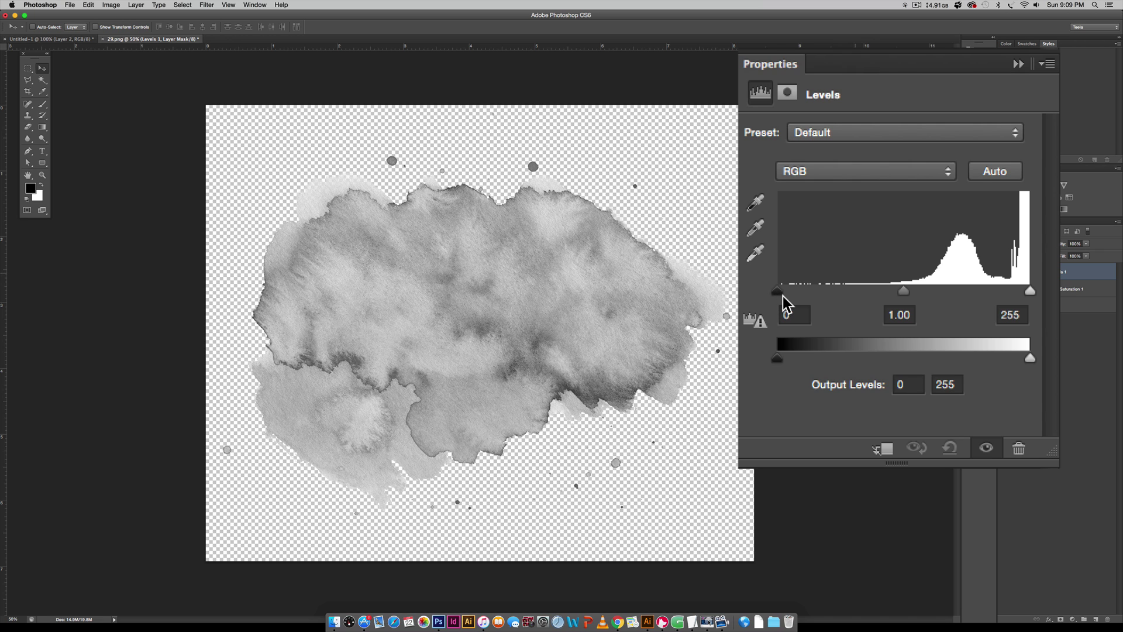
drag(783, 296, 839, 293)
drag(1030, 293, 985, 284)
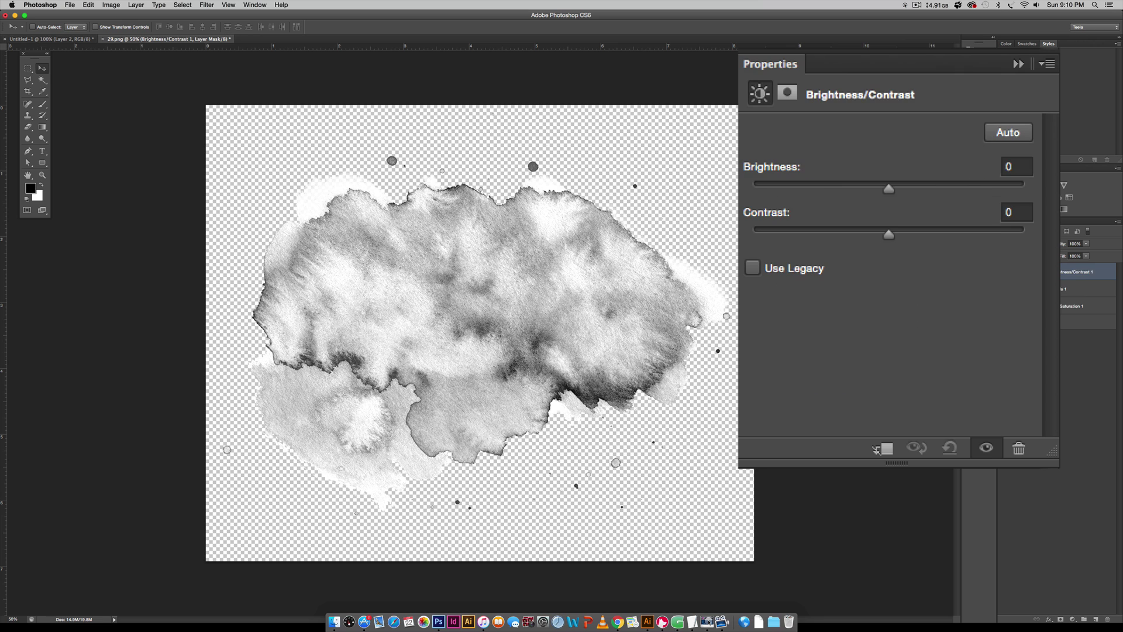
drag(891, 236, 915, 234)
Close Properties and group Layer 0 with its three adjustment layers into Group 1.
click(1019, 63)
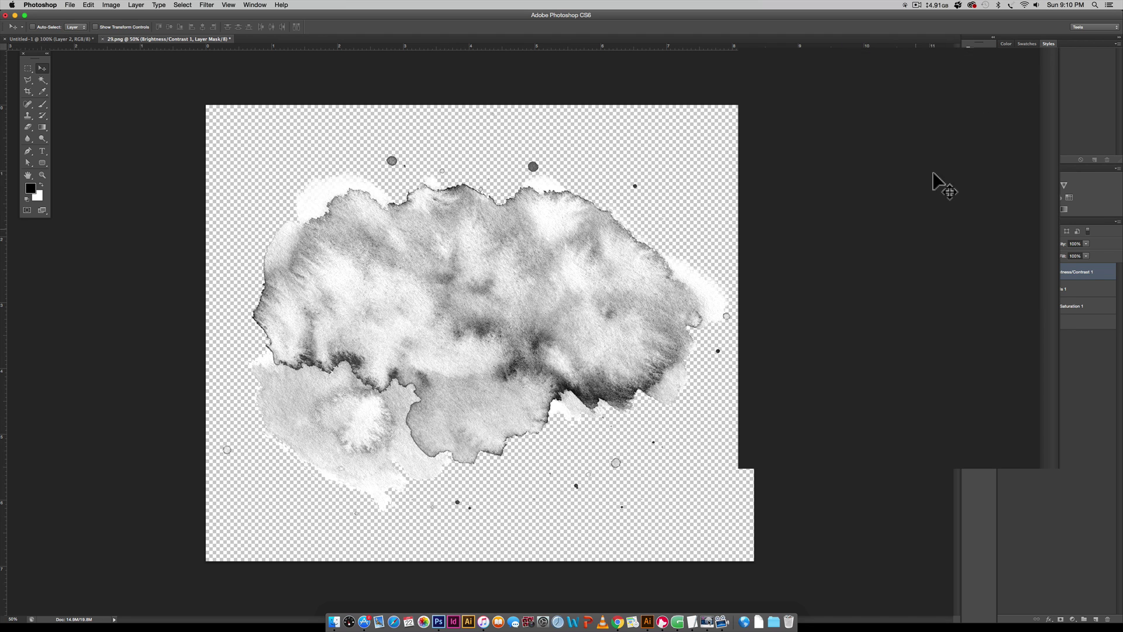
click(1066, 323)
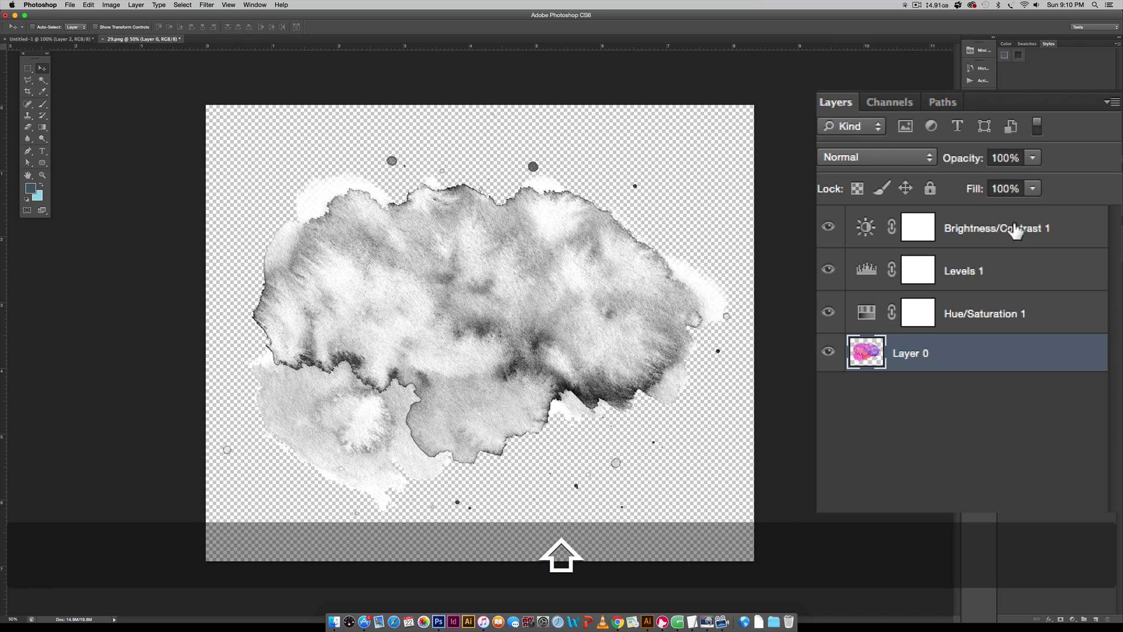
shift+click(1083, 275)
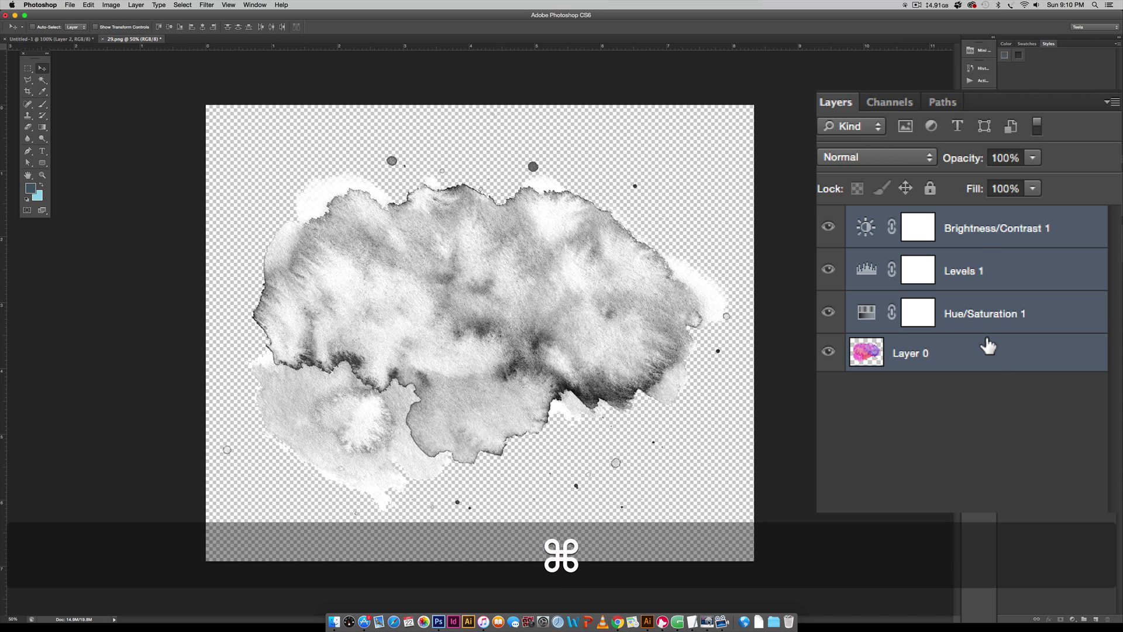
key(super+g)
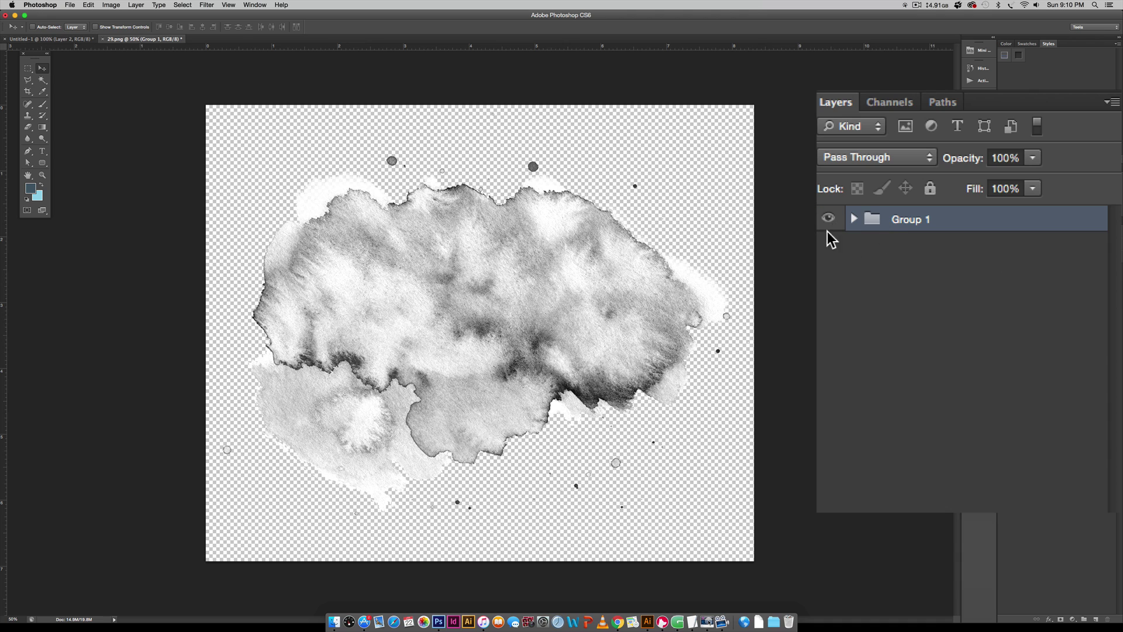
Review the Levels 1 settings inside Group 1, then collapse the group.
click(855, 219)
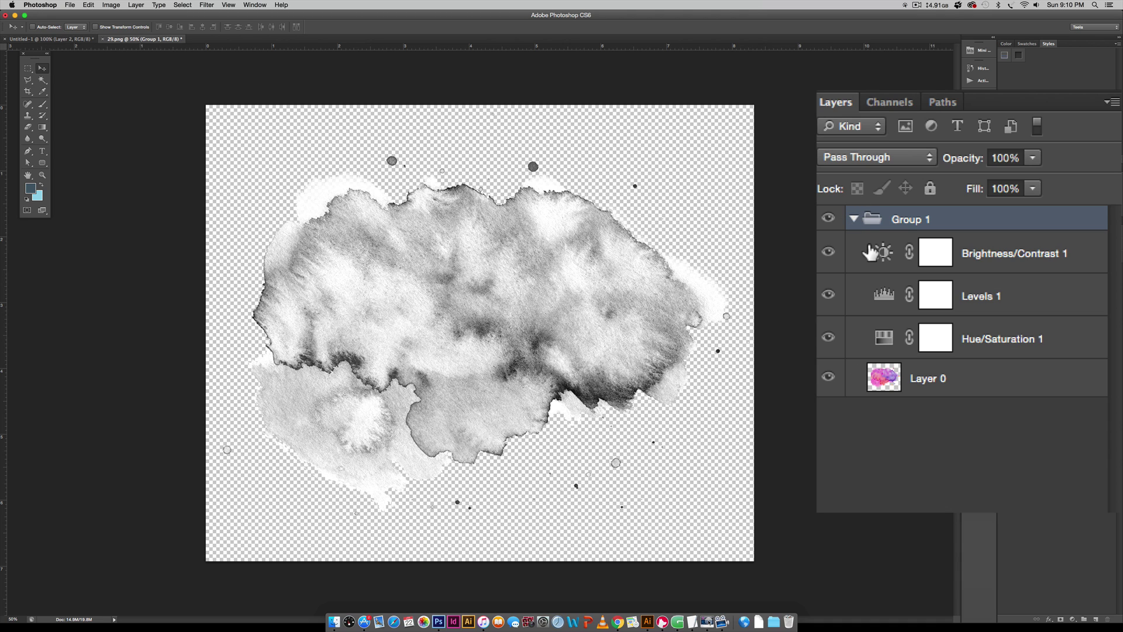
click(853, 216)
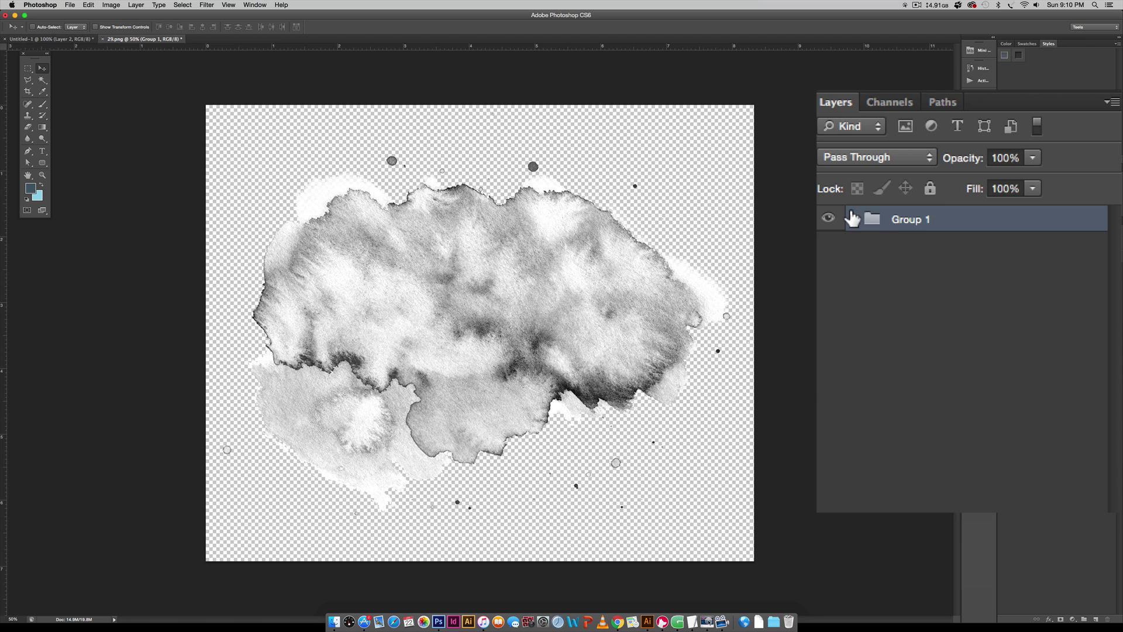
click(852, 218)
click(881, 294)
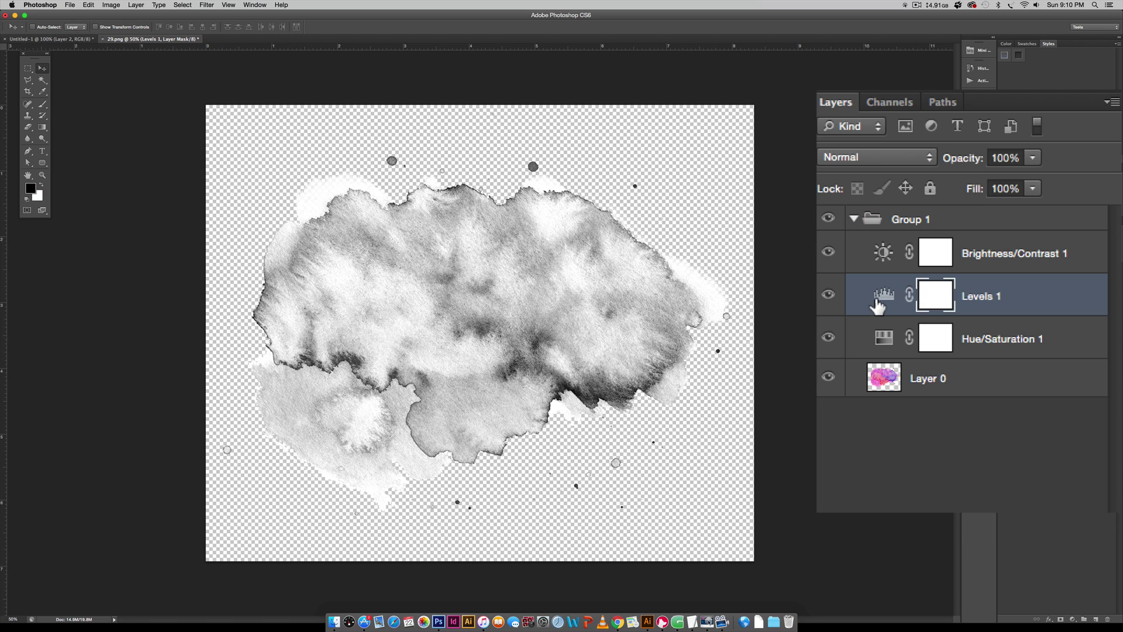
double_click(882, 294)
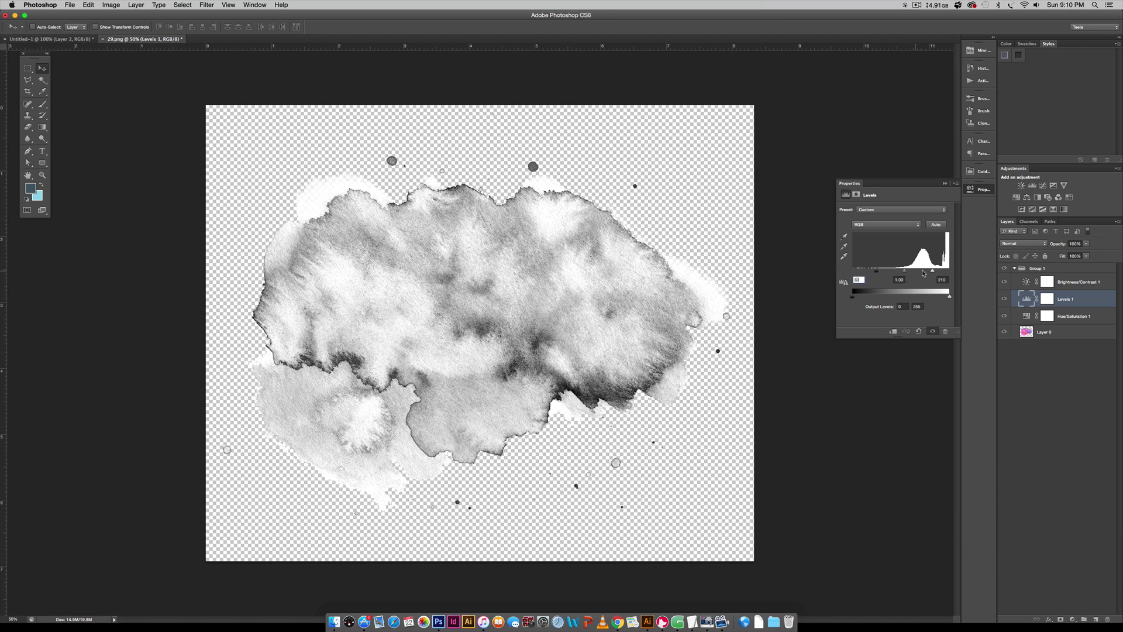
click(1012, 268)
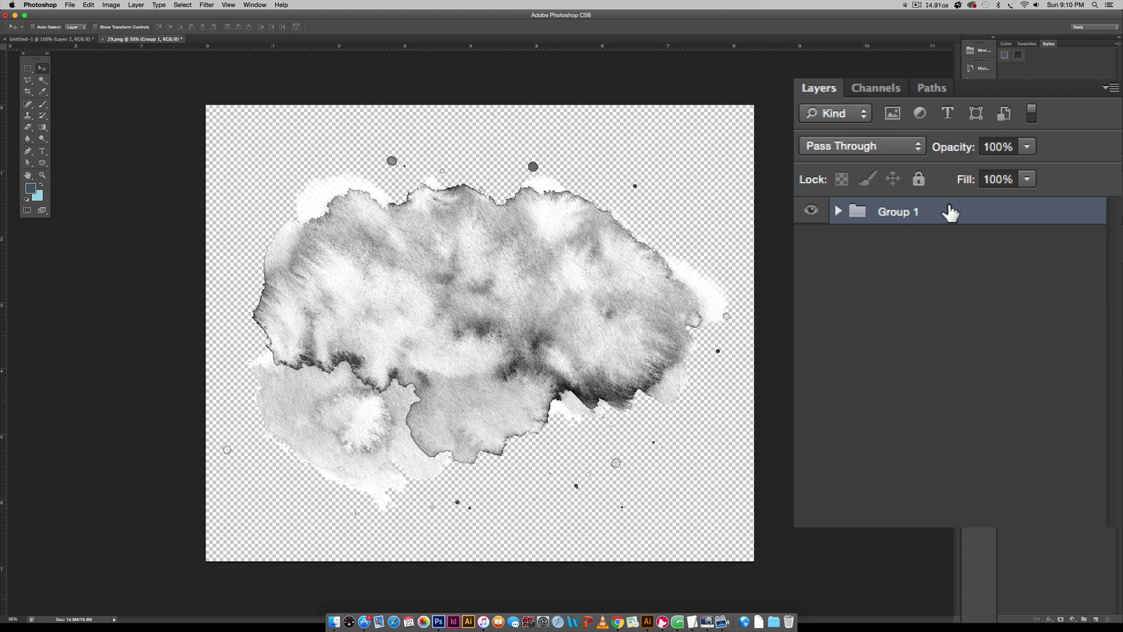
Duplicate Group 1, hide the original, and merge the copy into one layer.
key(alt)
drag(948, 212, 943, 231)
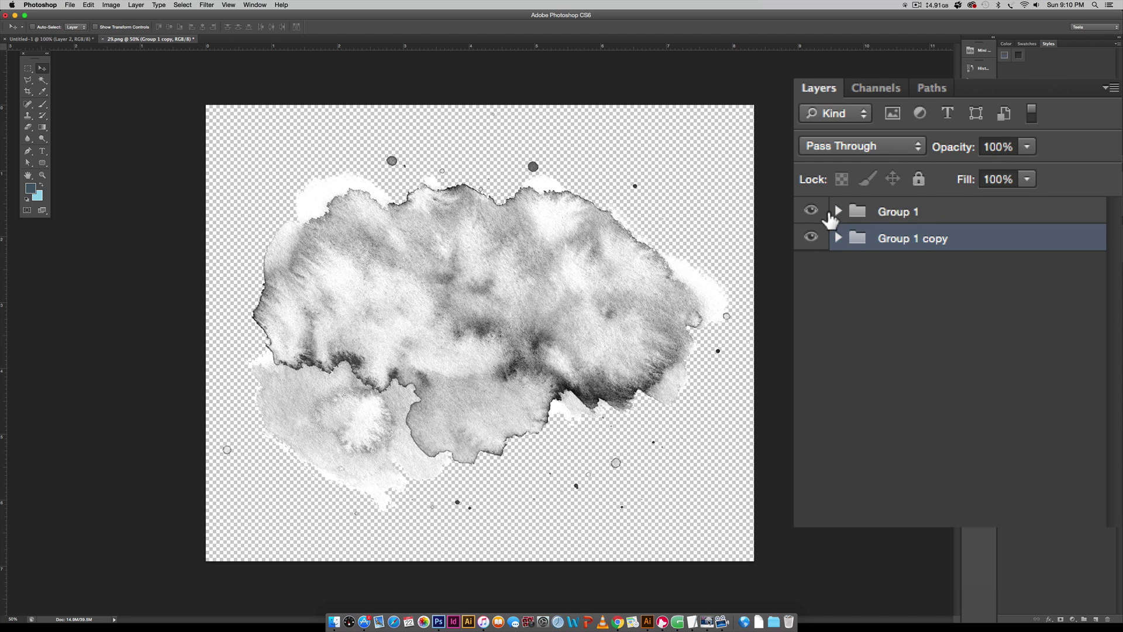
click(811, 210)
right_click(1072, 279)
click(1049, 412)
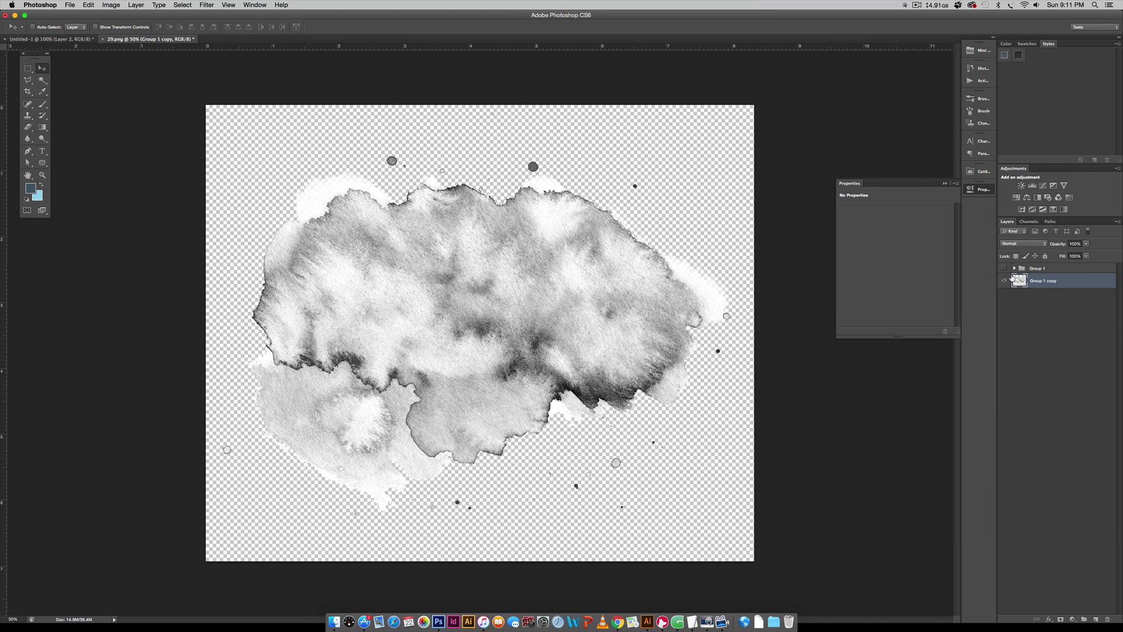
Define a brush preset named 'big watercolor' from the merged copy.
click(89, 5)
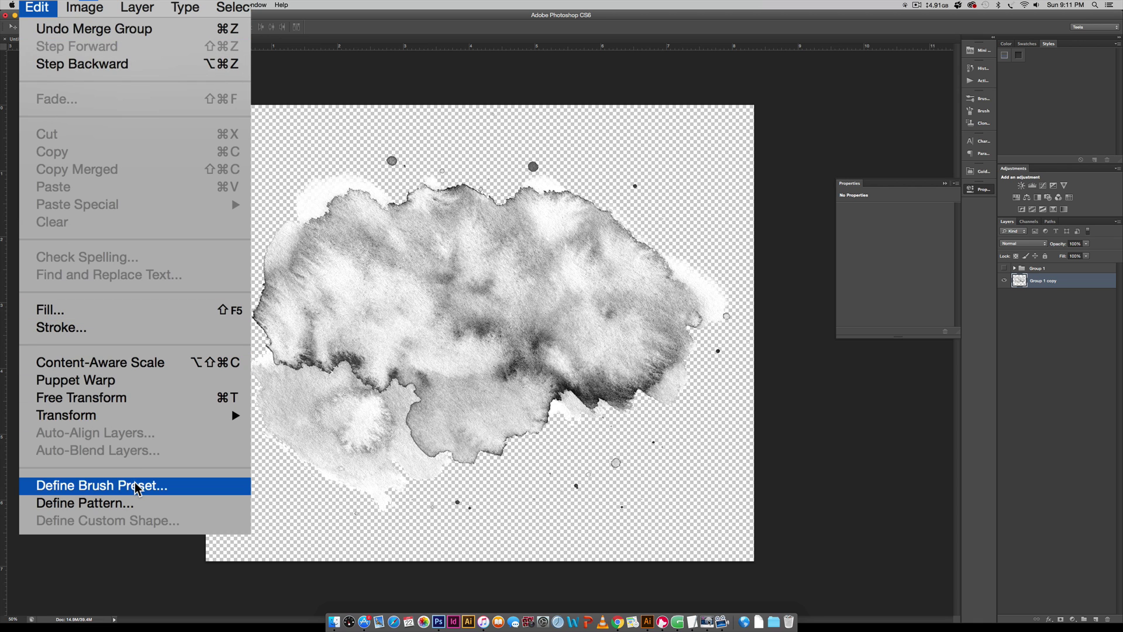
click(136, 488)
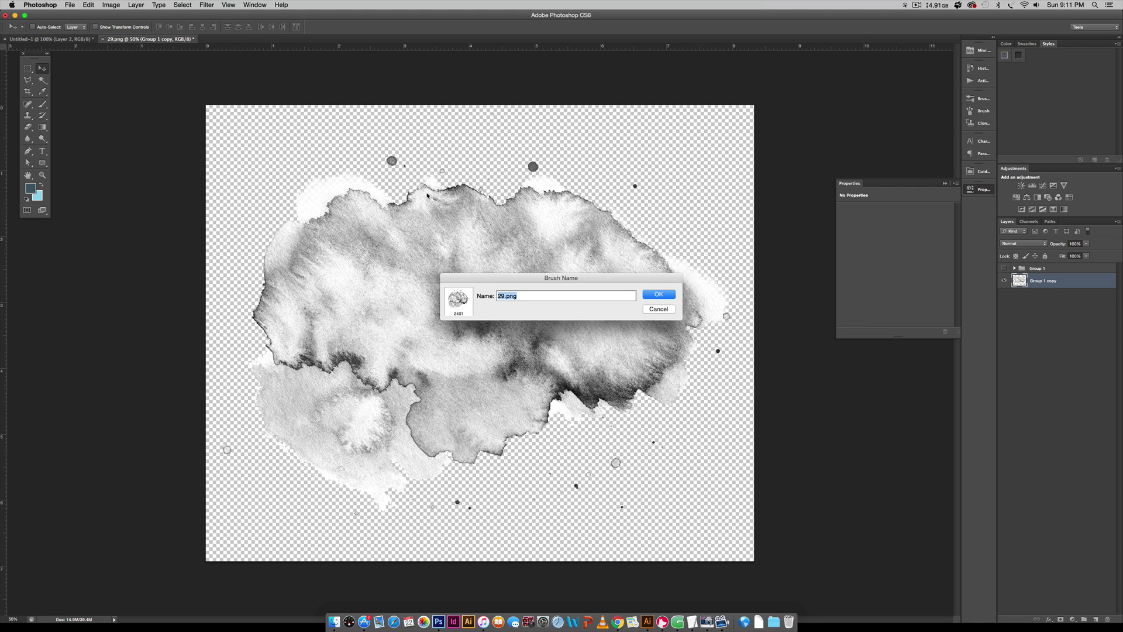
text(big watercolor)
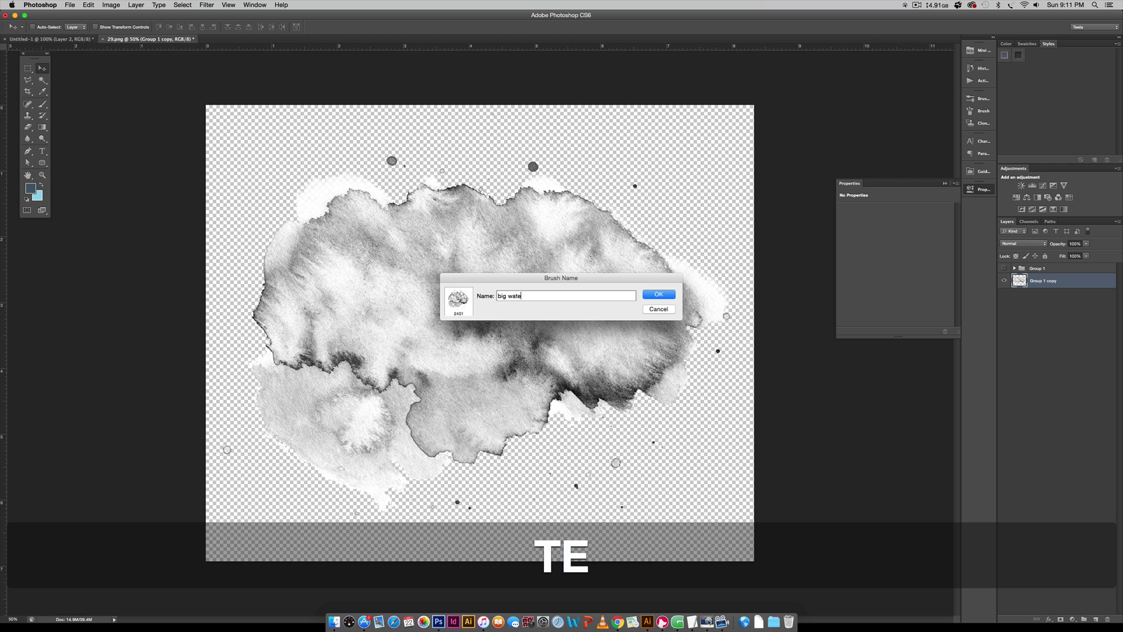
click(660, 298)
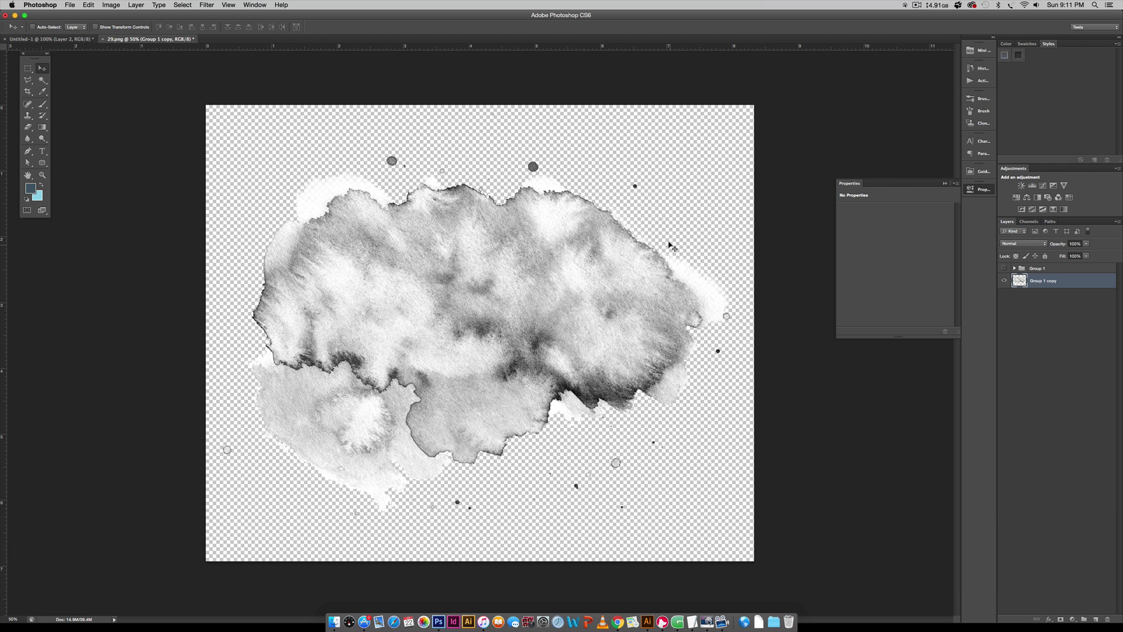
Create a new 1000×1000 px, 300 ppi document with a transparent background.
click(71, 5)
click(79, 18)
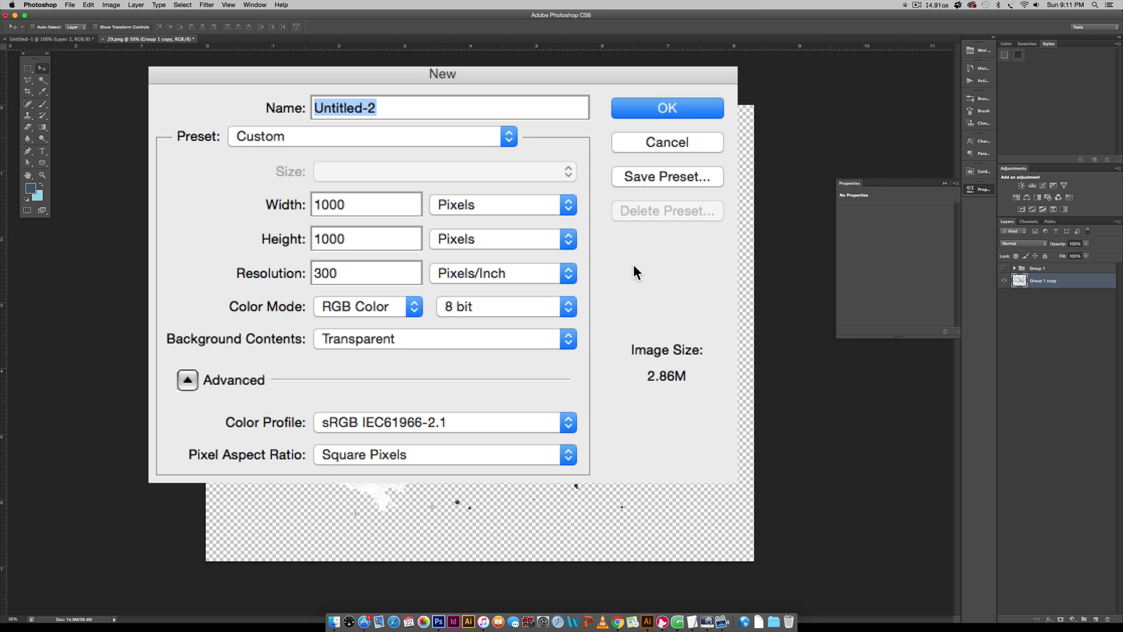
click(708, 108)
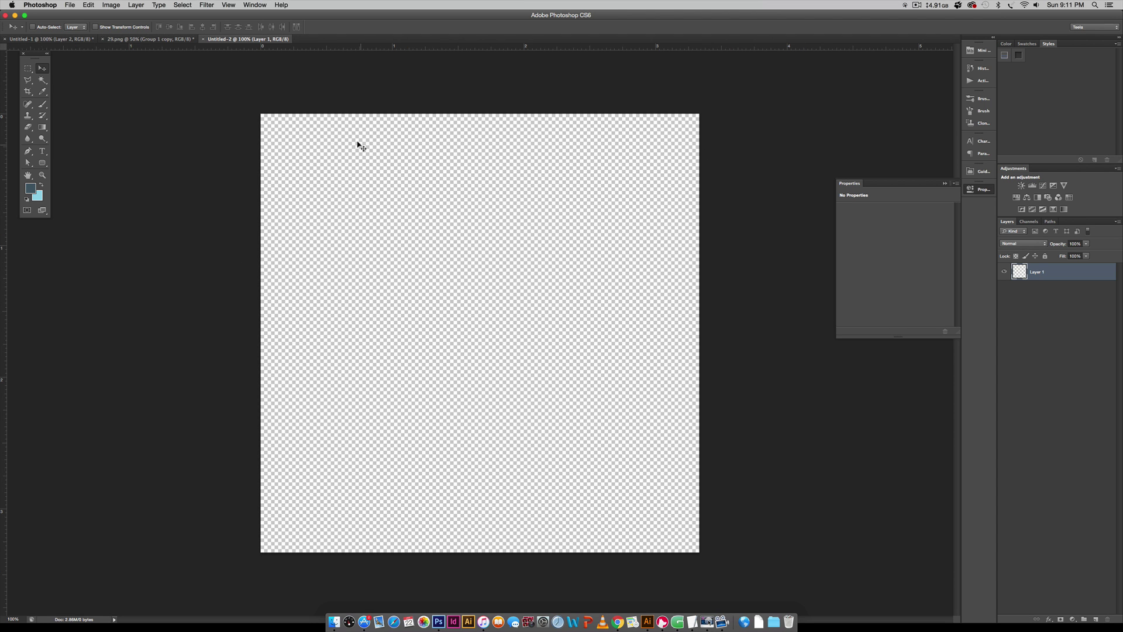
Fill the canvas with light blue 96d7ea and add an empty Layer 2 above it.
click(37, 195)
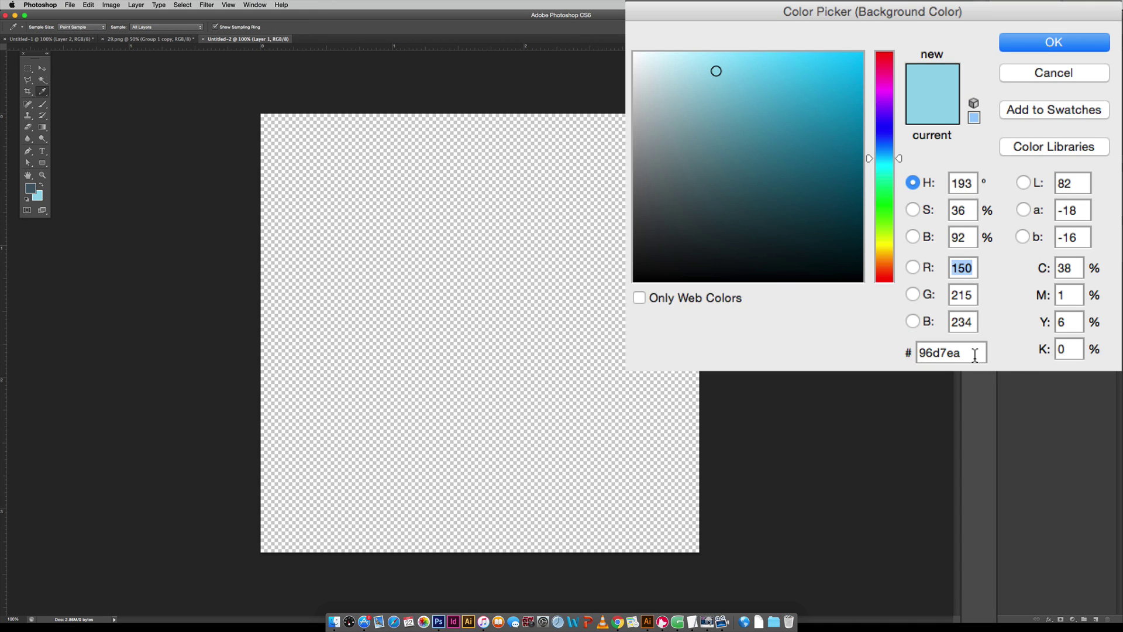
click(994, 106)
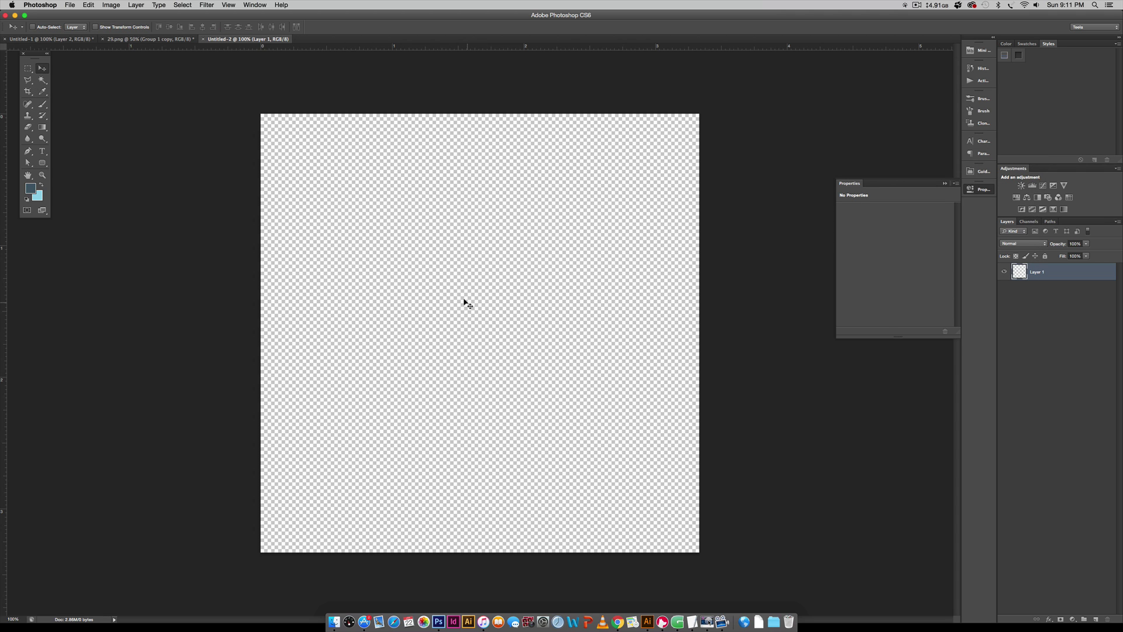
key(super+BackSpace)
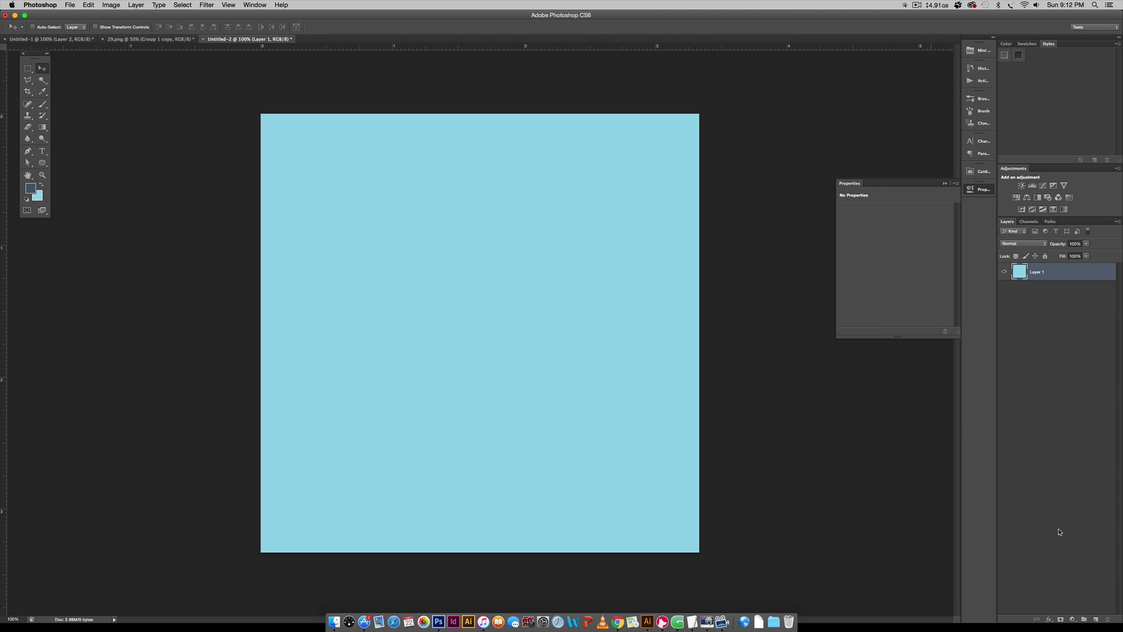
click(1096, 618)
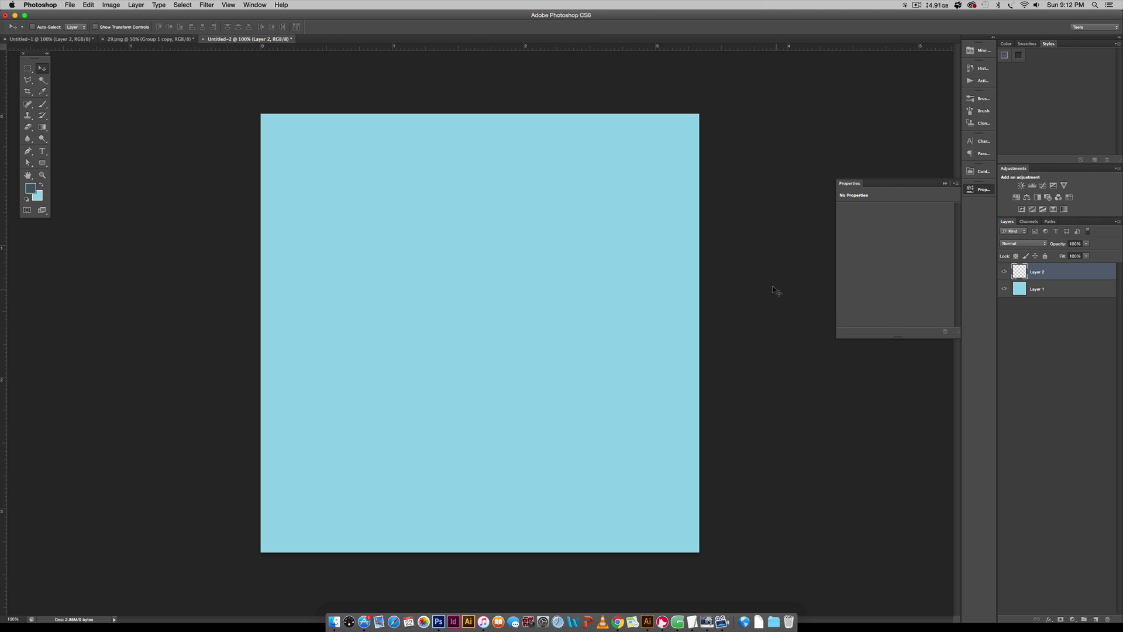
Load the 2401 watercolor brush preset in the Brush tool.
key(b)
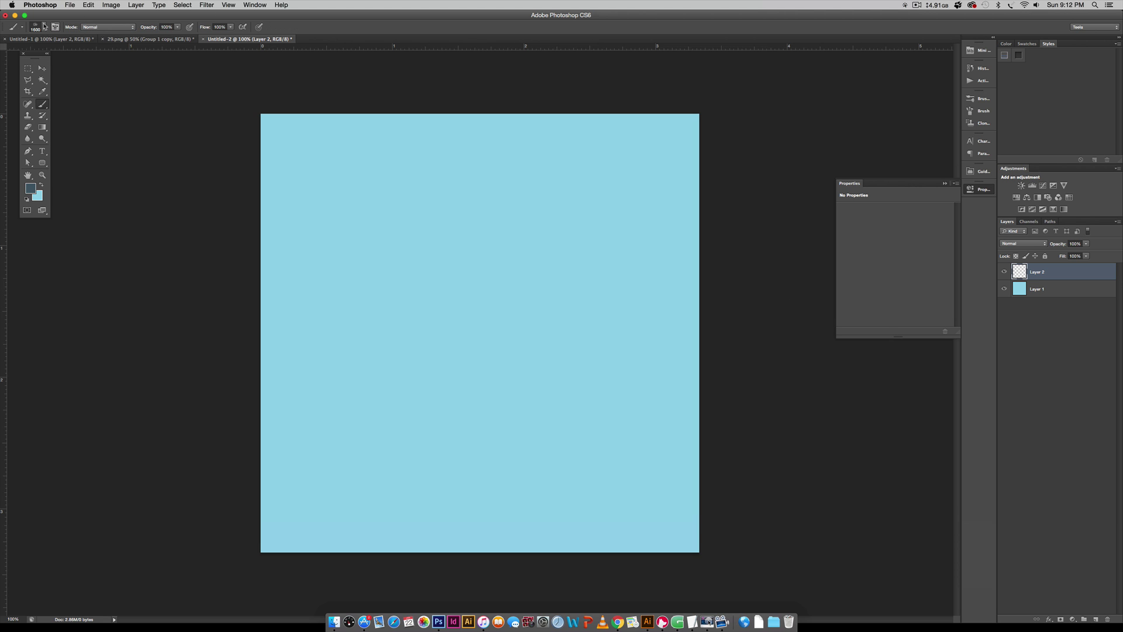
click(41, 27)
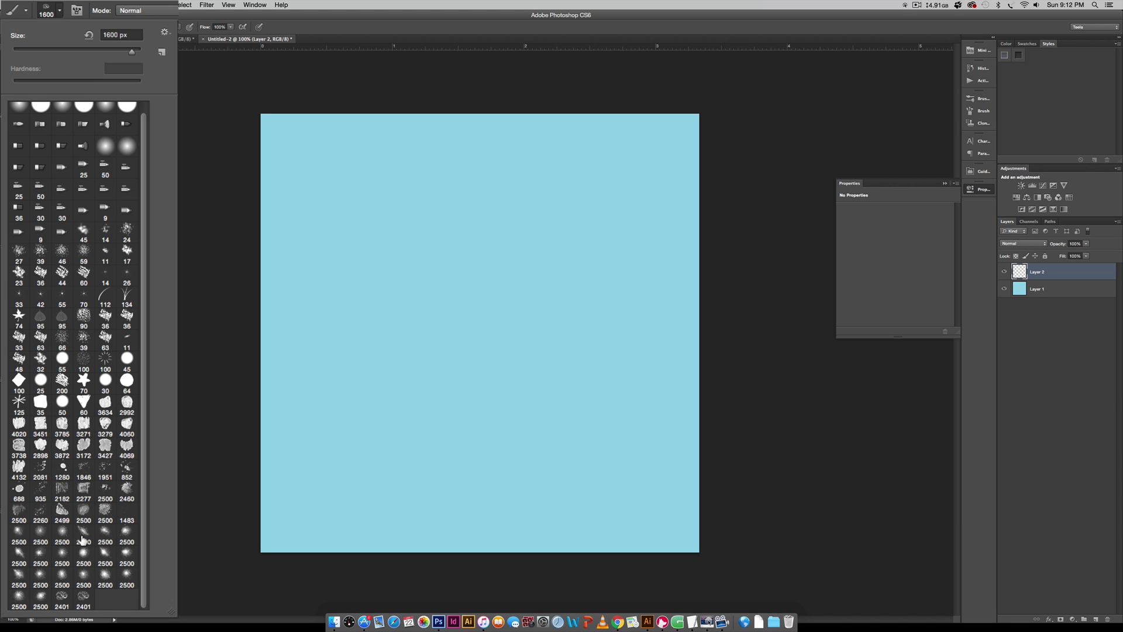
click(83, 598)
key(Return)
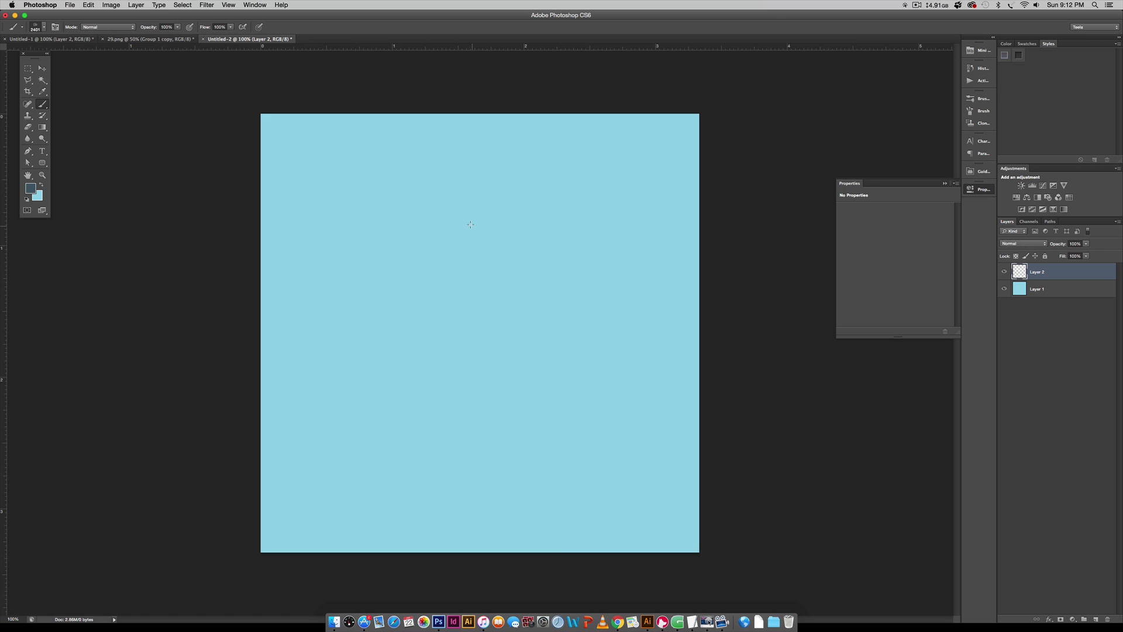
Resize the watercolor brush to about 1600 px.
key(bracketleft)
key(bracketleft)
key(bracketleft)
key(bracketleft)
key(bracketleft)
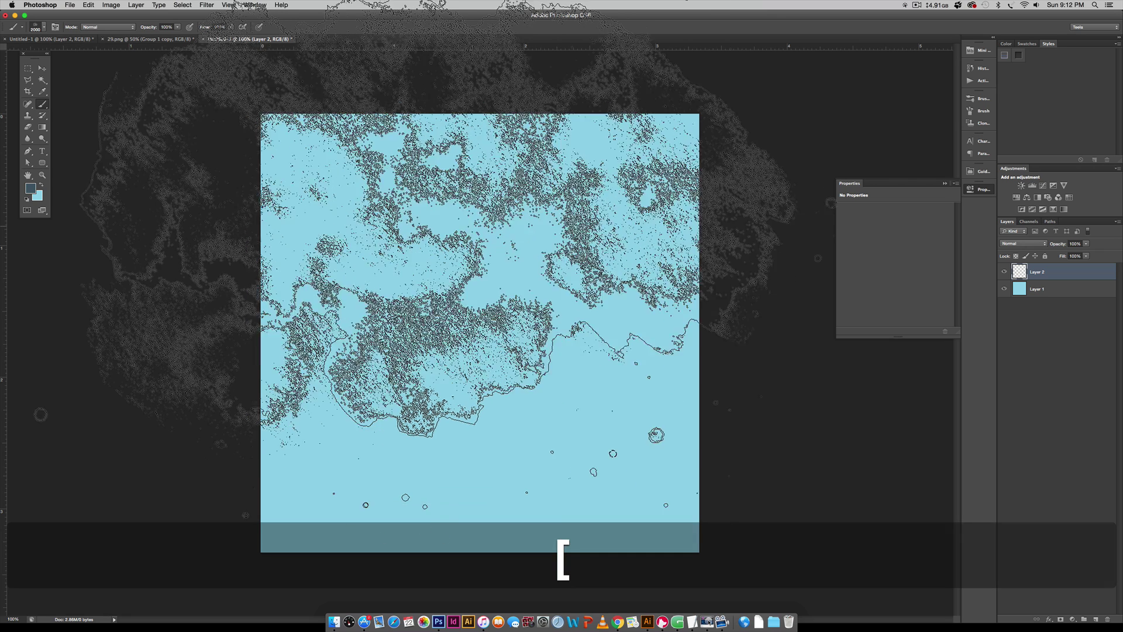
key(bracketleft)
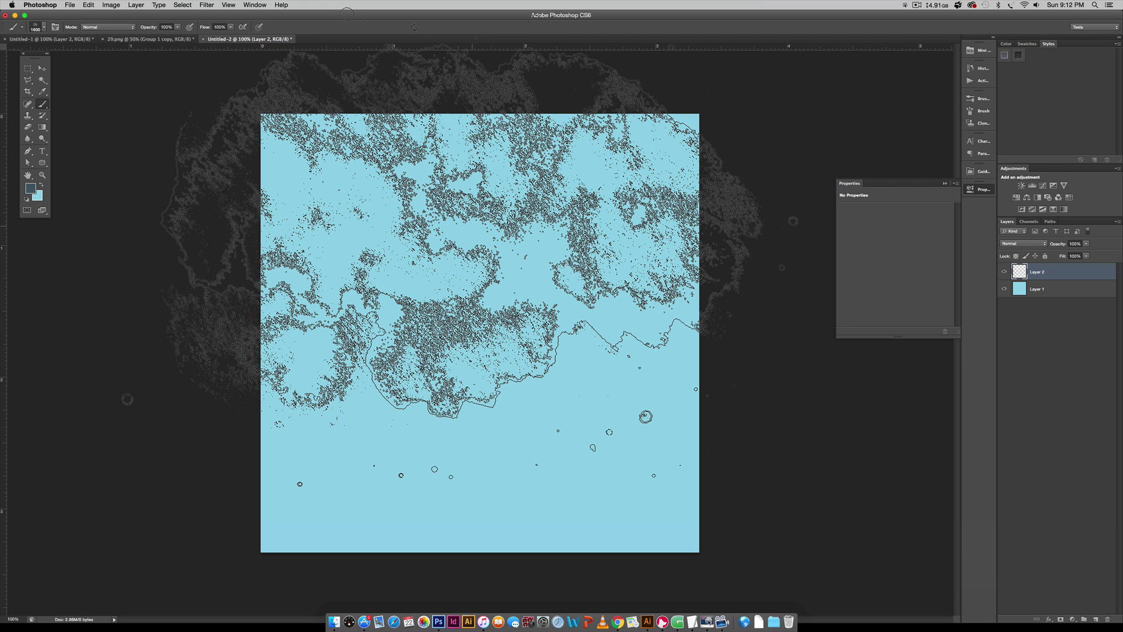
key(bracketright)
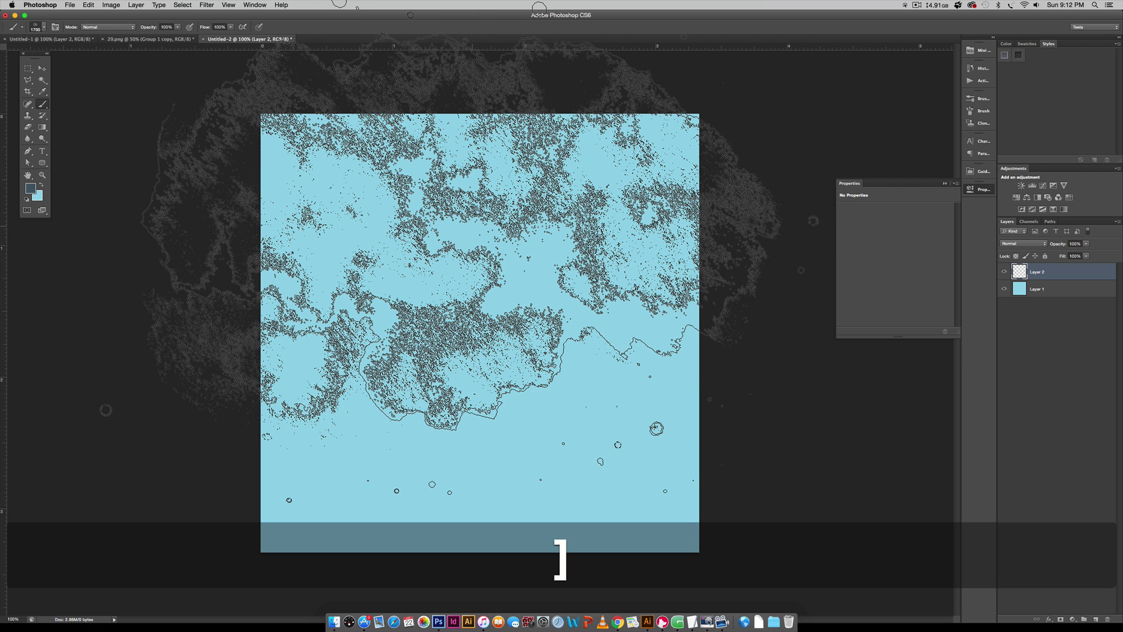
key(bracketleft)
key(bracketleft)
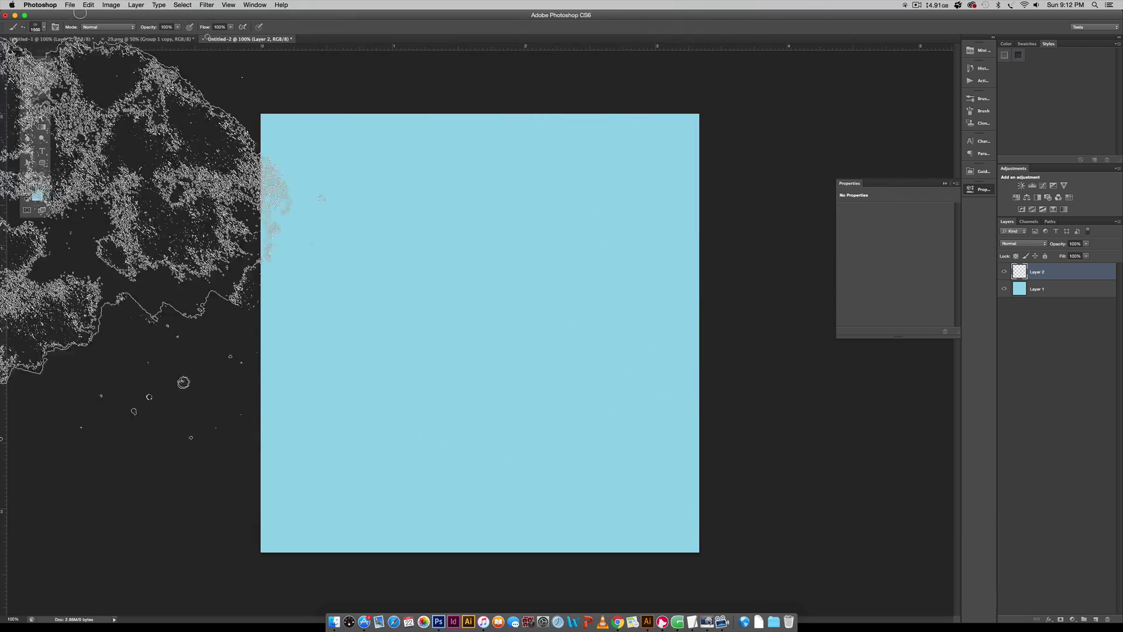
Try watercolor stamps at the top, bottom and centre (brush about 800 px), undoing each.
click(34, 187)
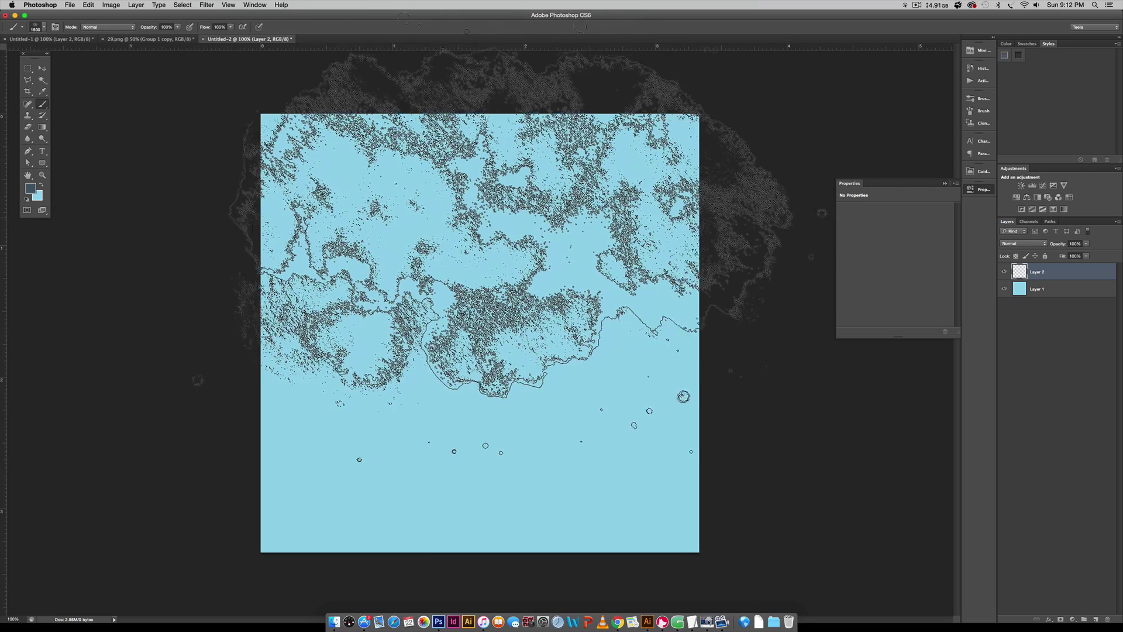
click(490, 227)
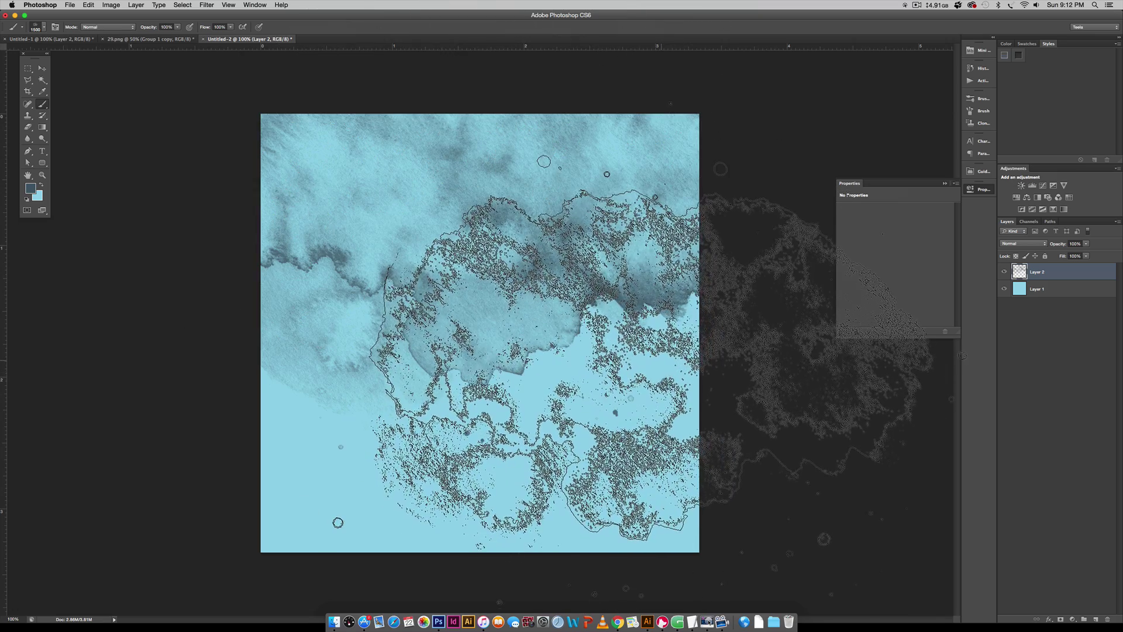
key(super+z)
click(571, 491)
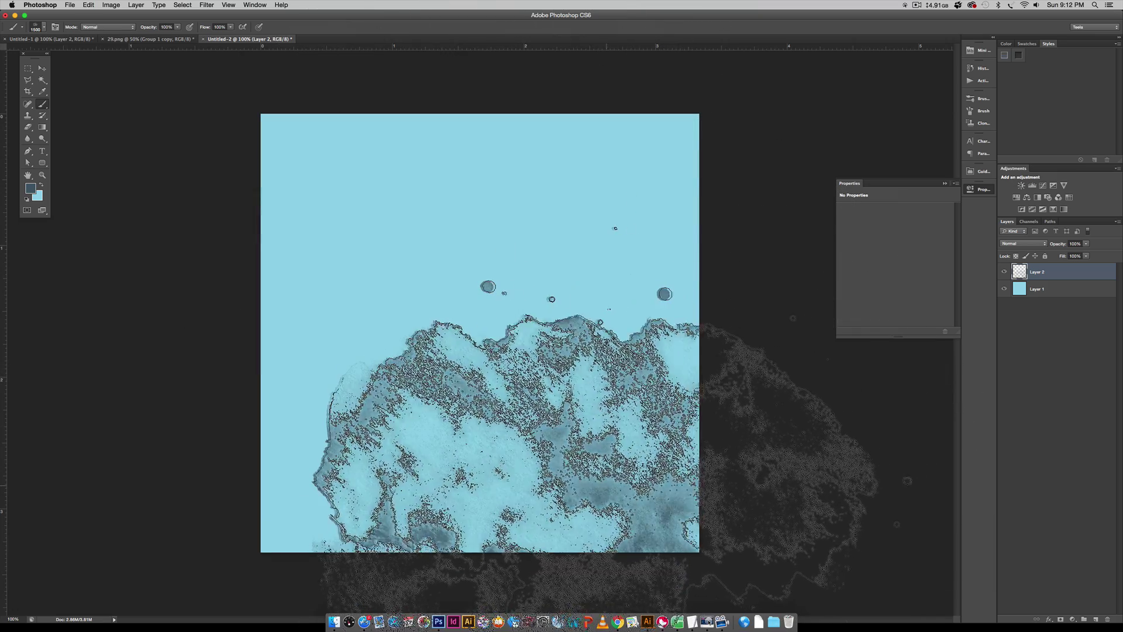
key(super+z)
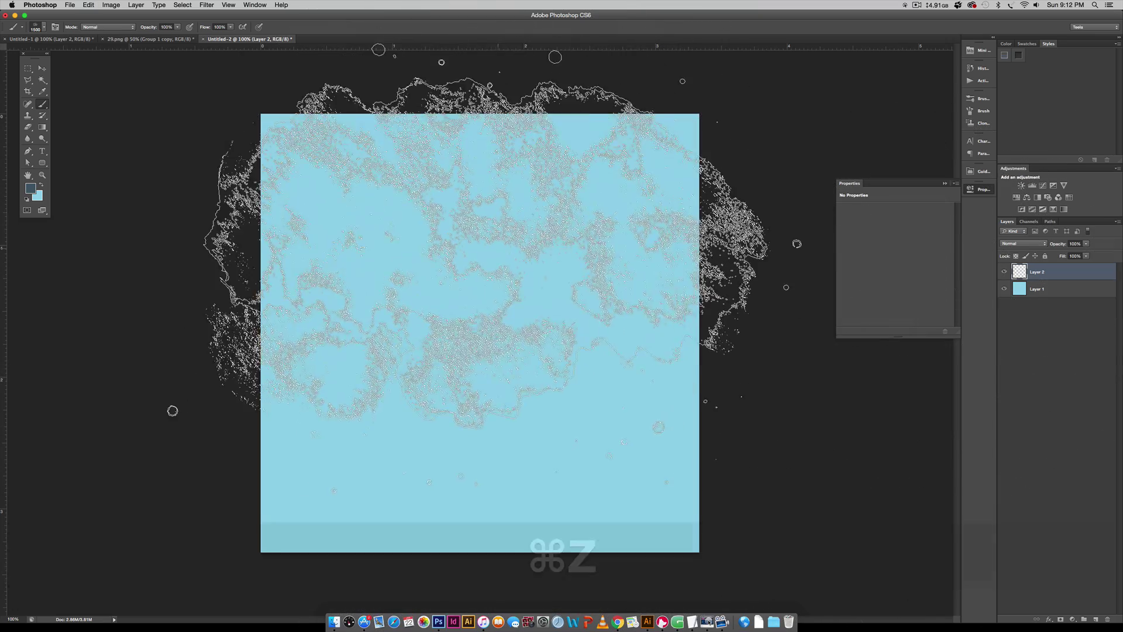
key(bracketleft)
key(bracketleft)
key(bracketleft)
key(bracketleft)
key(bracketleft)
key(bracketleft)
key(bracketleft)
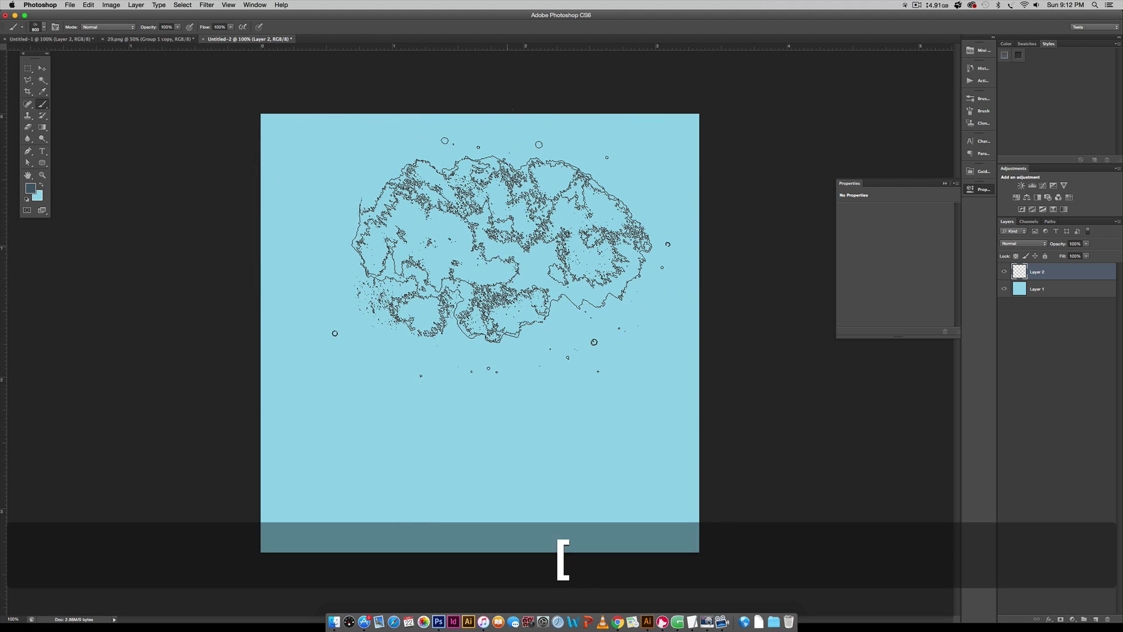
click(484, 299)
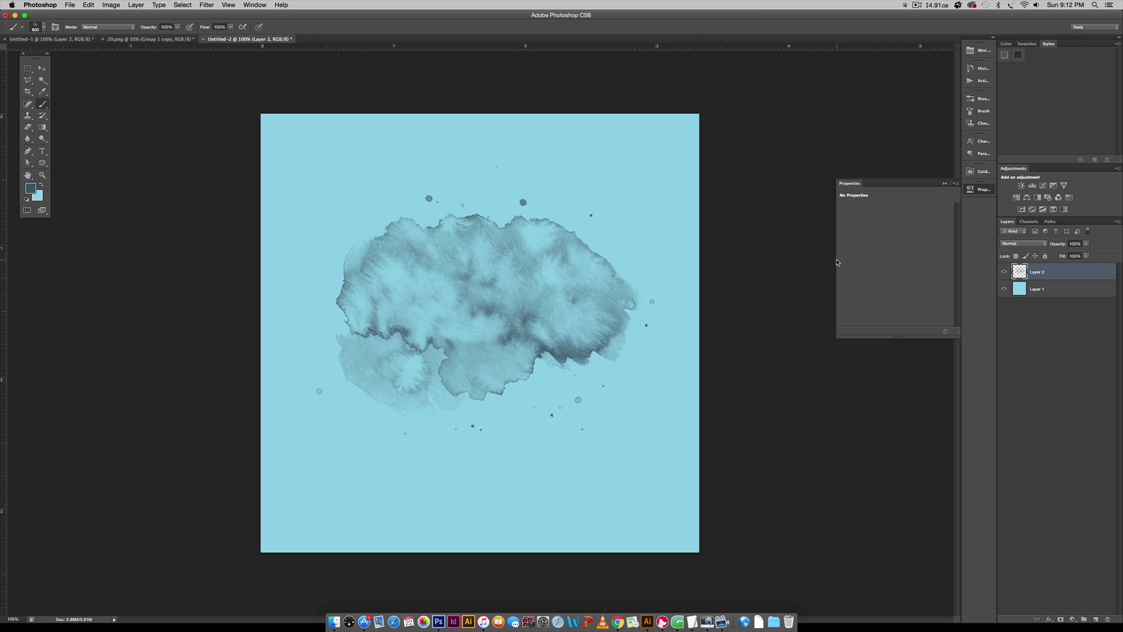
key(super+z)
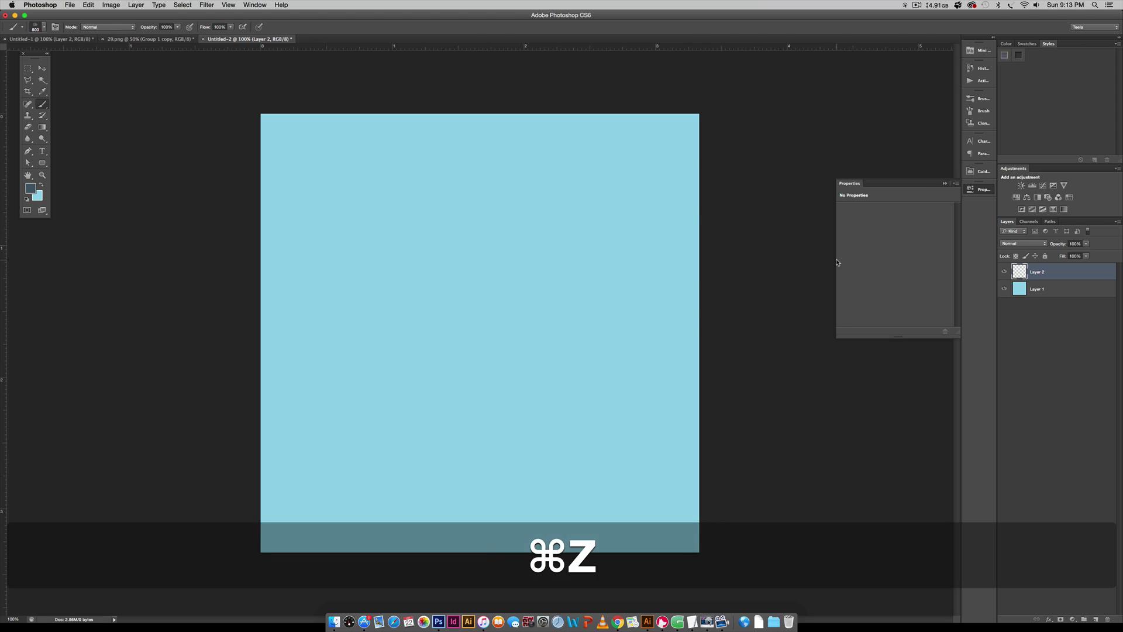
Enlarge the brush to 1200 px and stamp the watercolor across the canvas top.
key(bracketright)
key(bracketright)
key(bracketright)
key(bracketright)
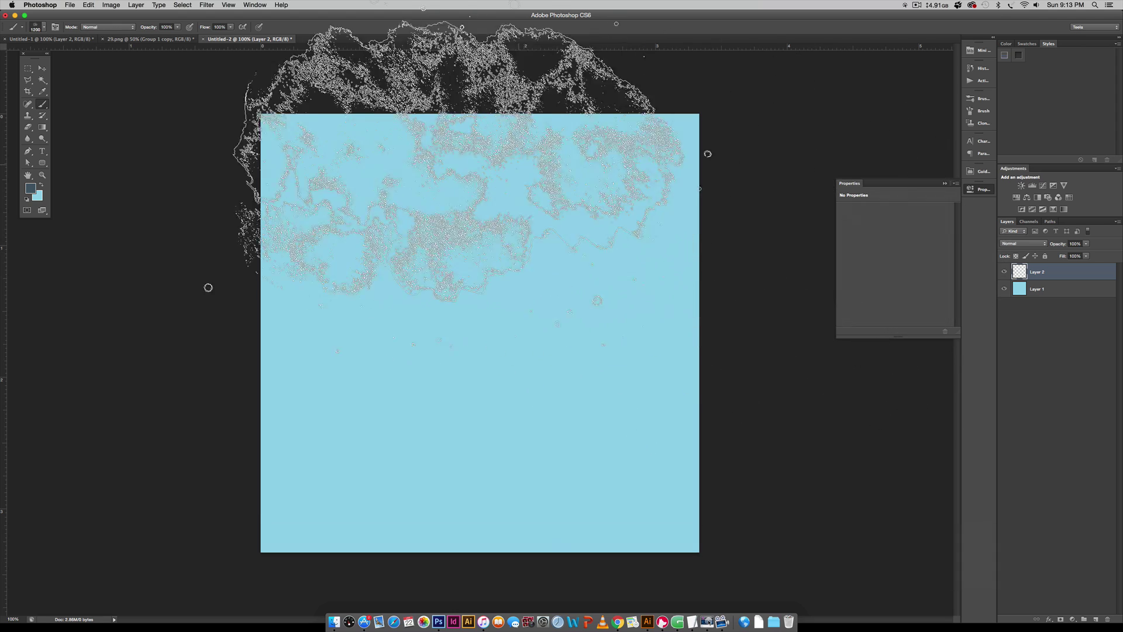
key(bracketright)
key(bracketright)
key(bracketright)
key(bracketright)
key(bracketright)
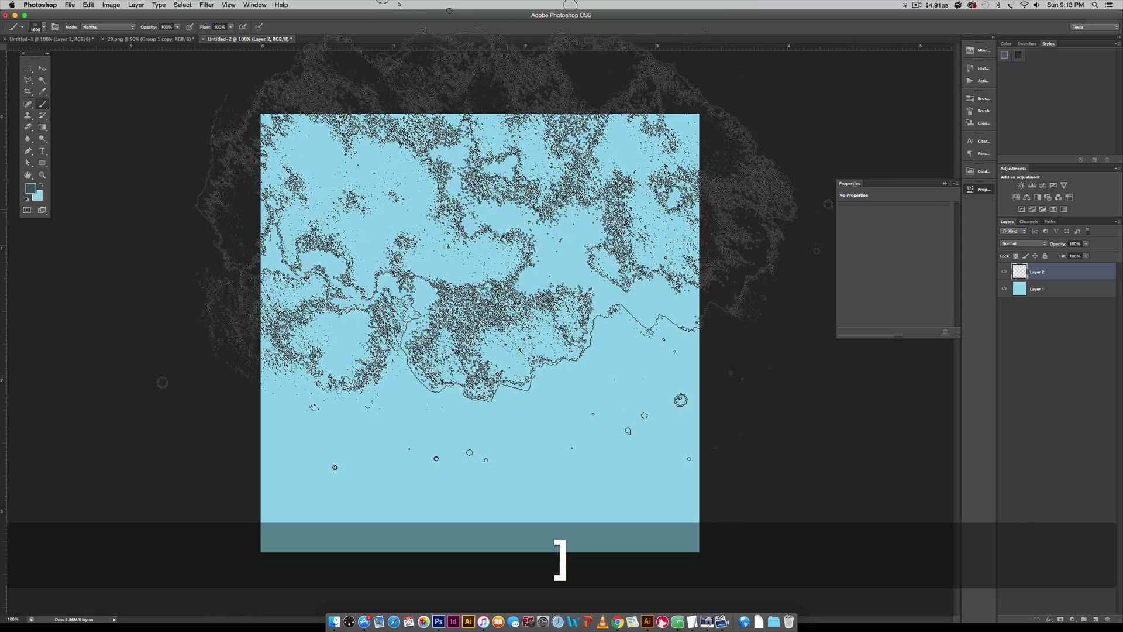
click(507, 229)
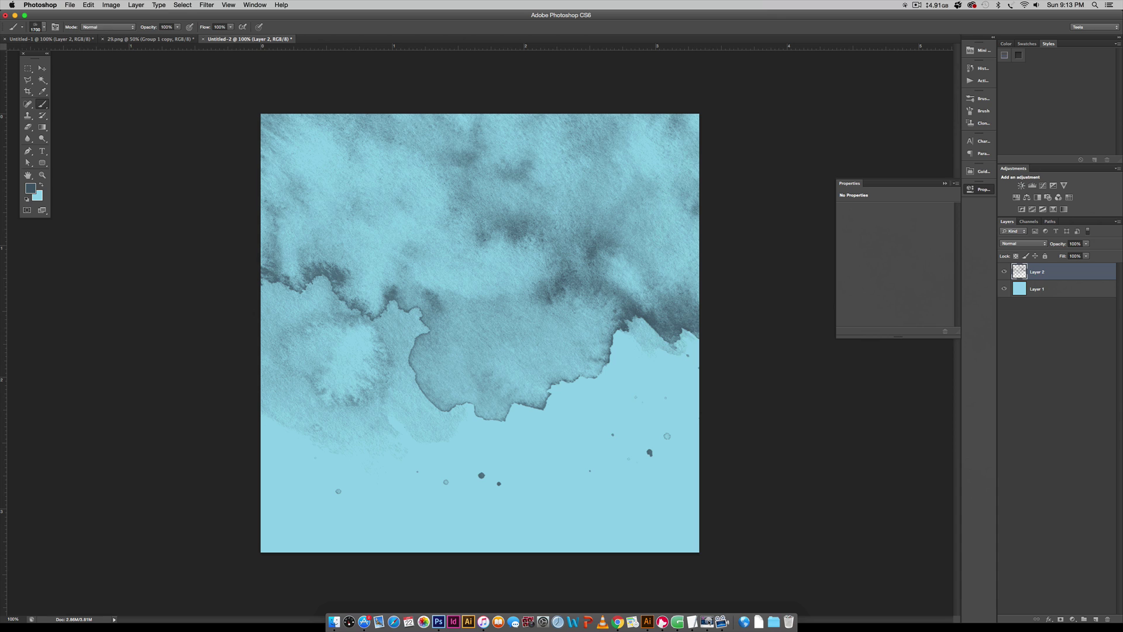
key(v)
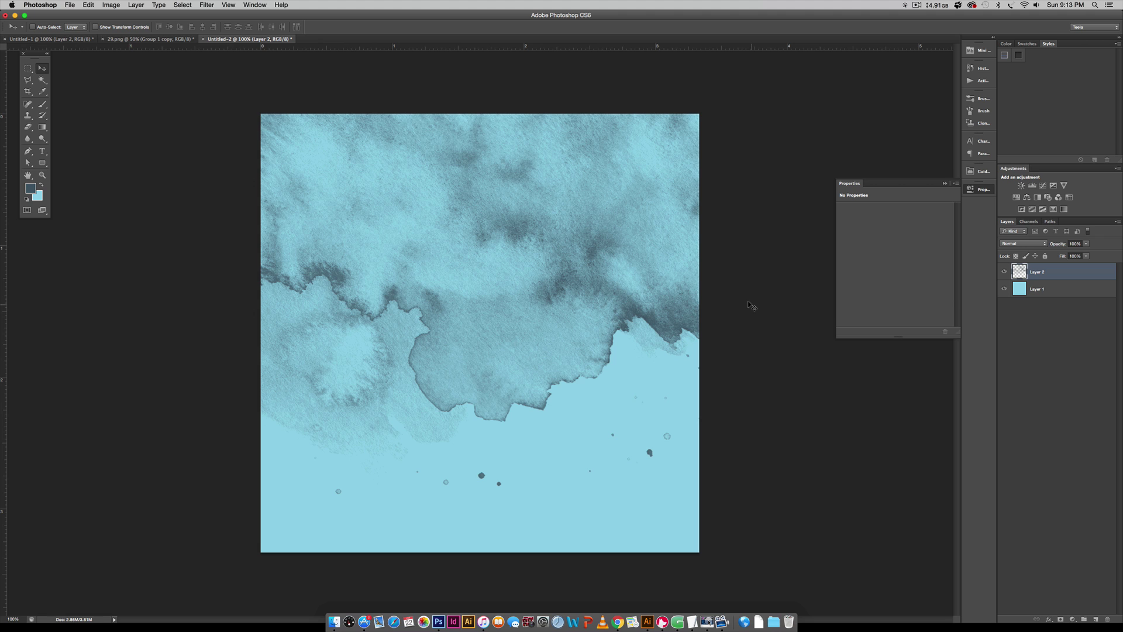
Turn on Gradient Overlay in Layer 2's Layer Style and set its Style to Radial.
double_click(1083, 276)
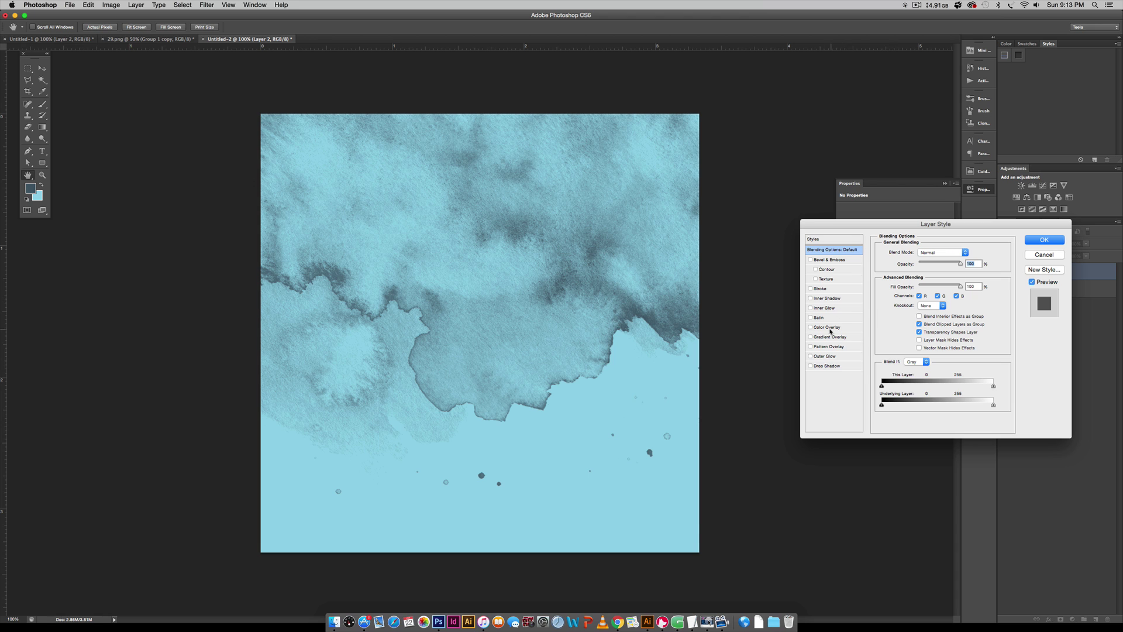
click(652, 342)
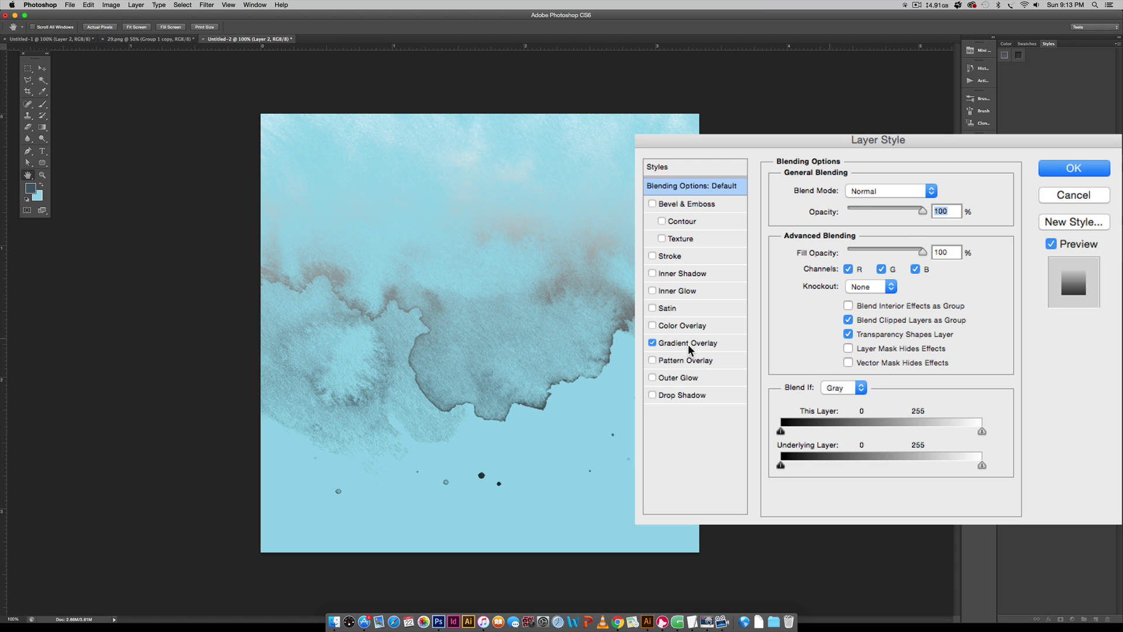
click(692, 343)
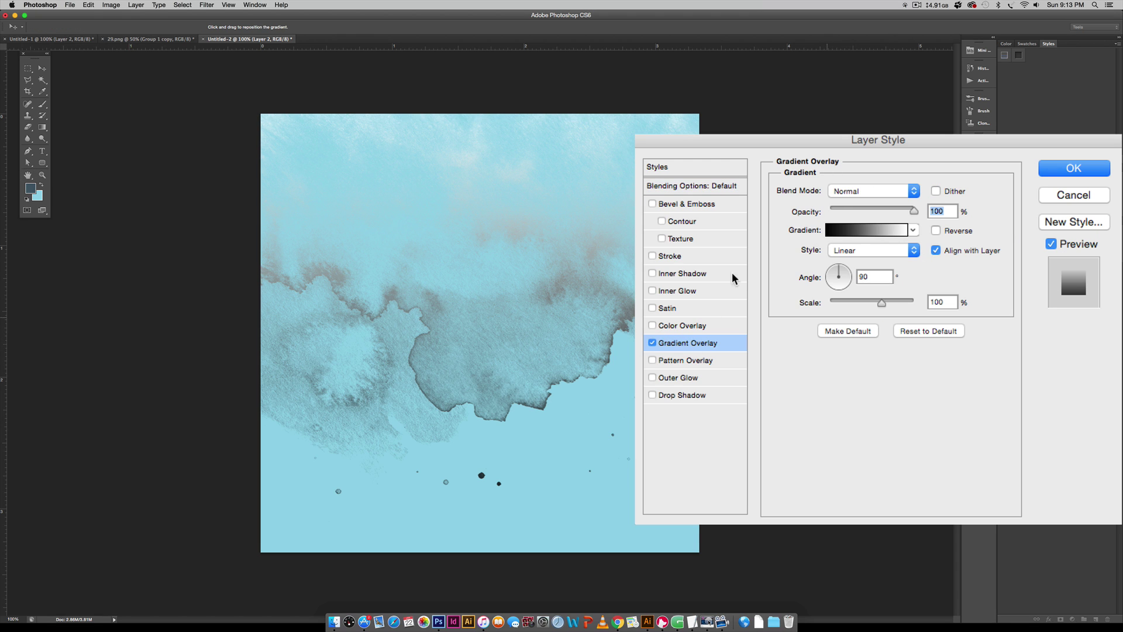
click(848, 252)
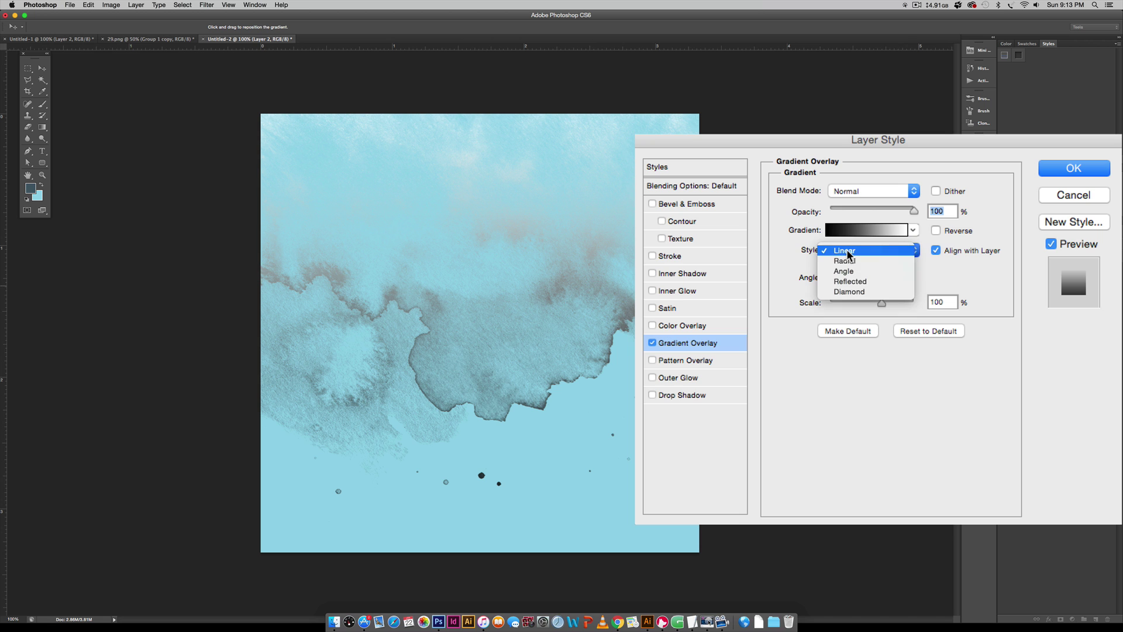
click(848, 262)
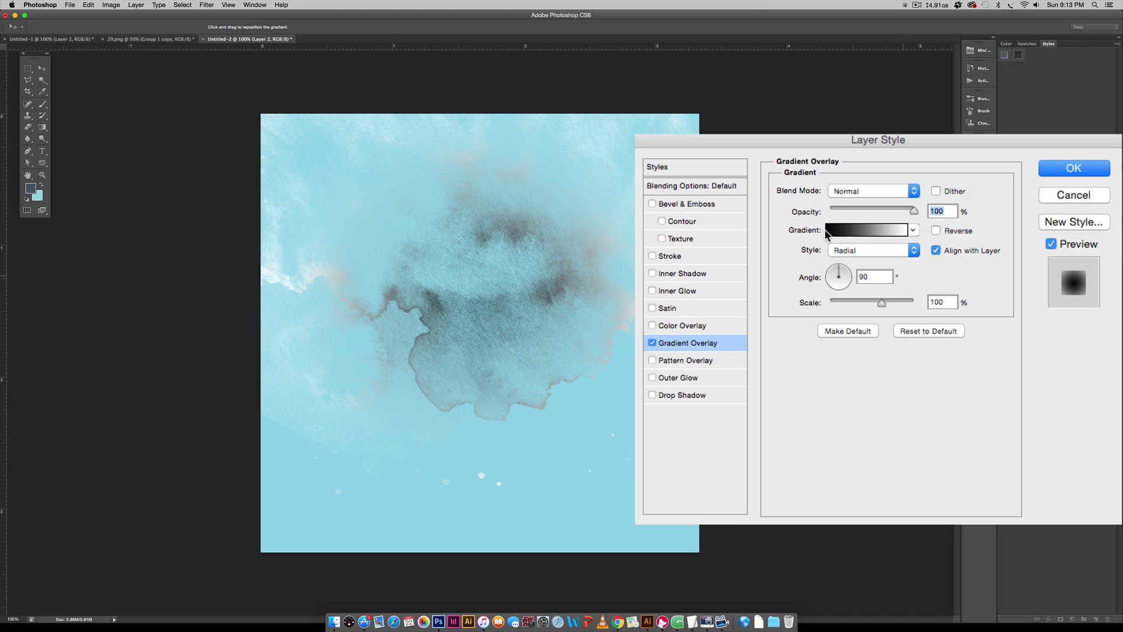
Start from the Violet, Orange gradient preset and change its left stop to purple.
click(846, 229)
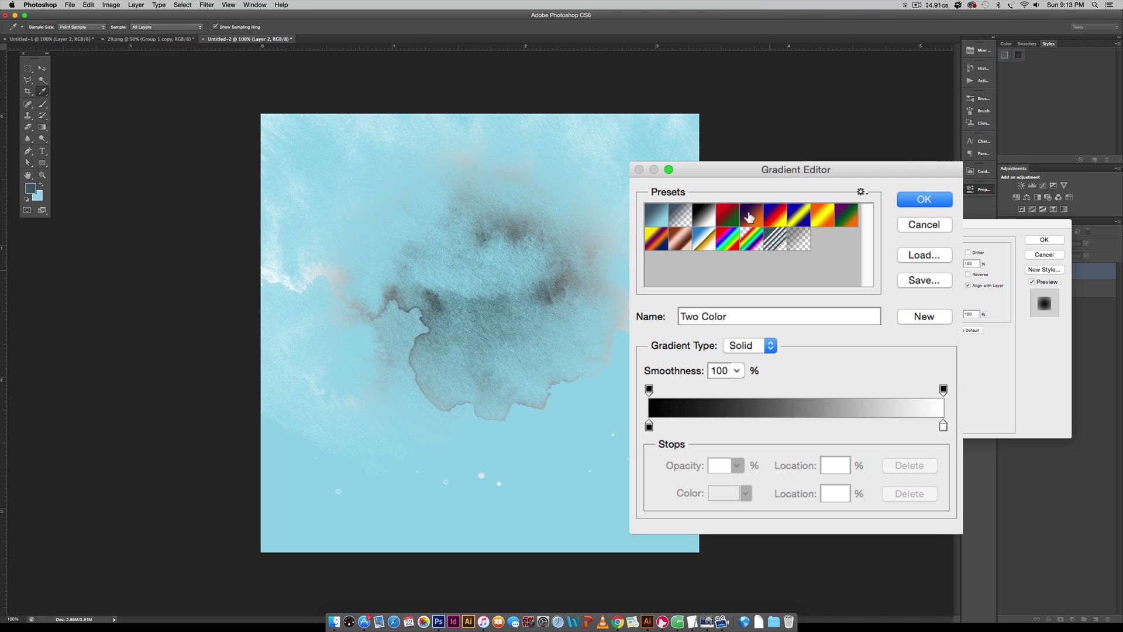
click(769, 270)
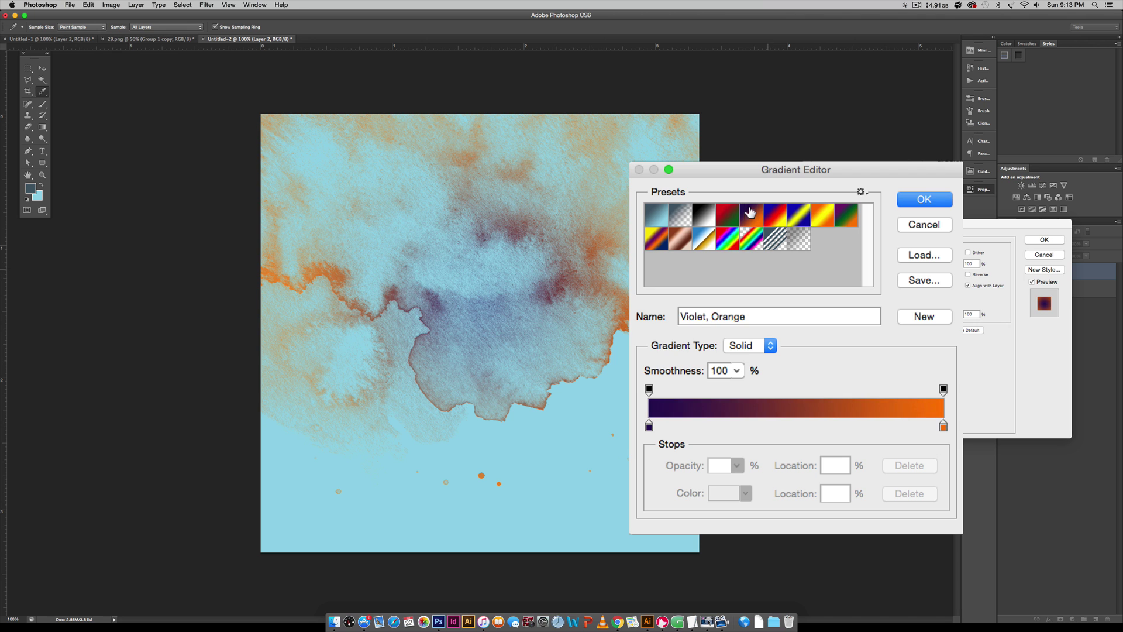
click(649, 427)
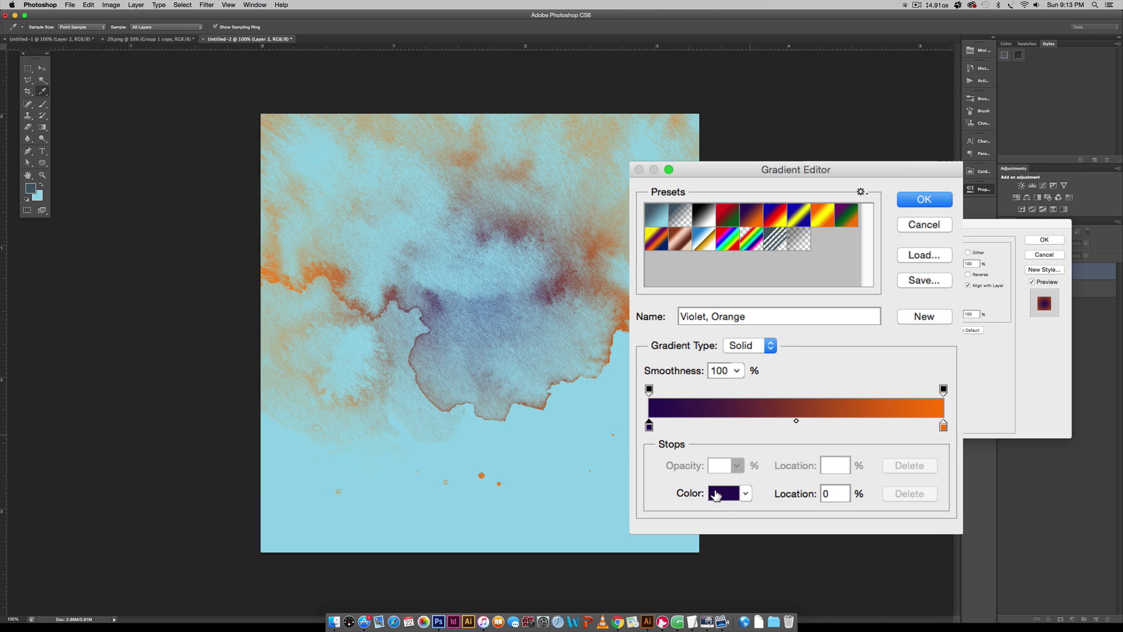
click(716, 494)
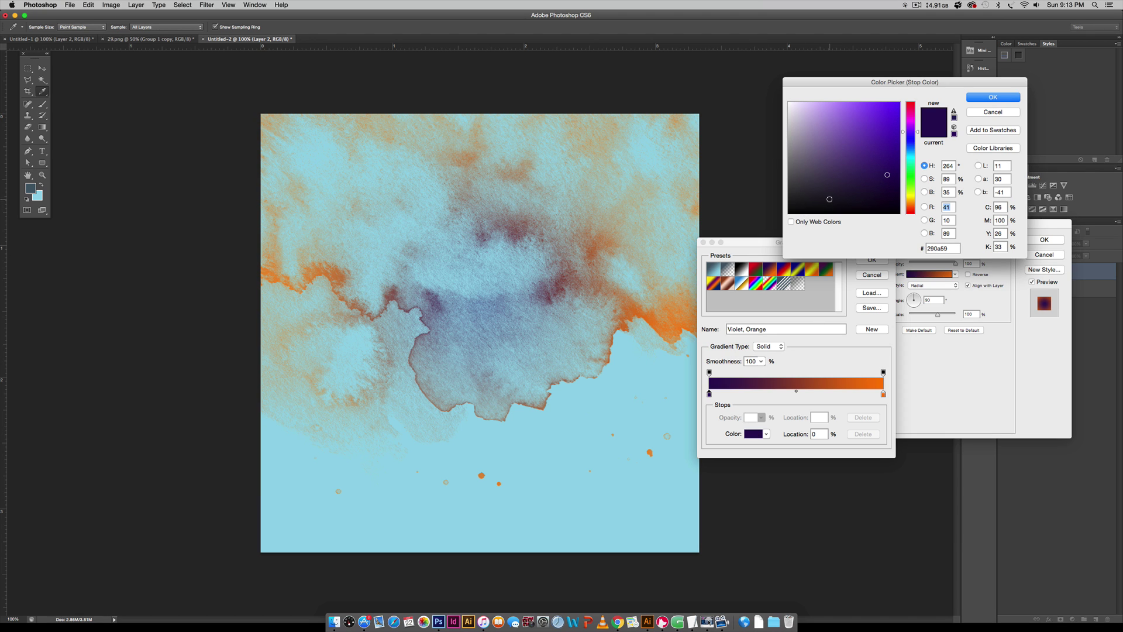
mouse_move(915, 133)
mouse_down()
mouse_move(879, 143)
mouse_move(879, 158)
mouse_up()
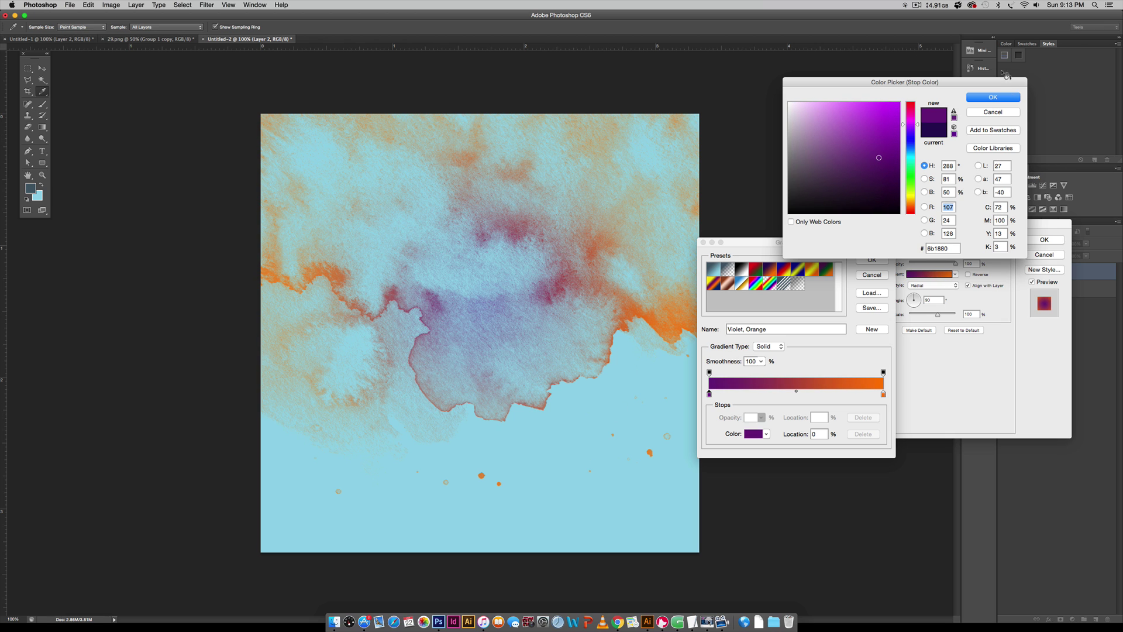
click(1002, 98)
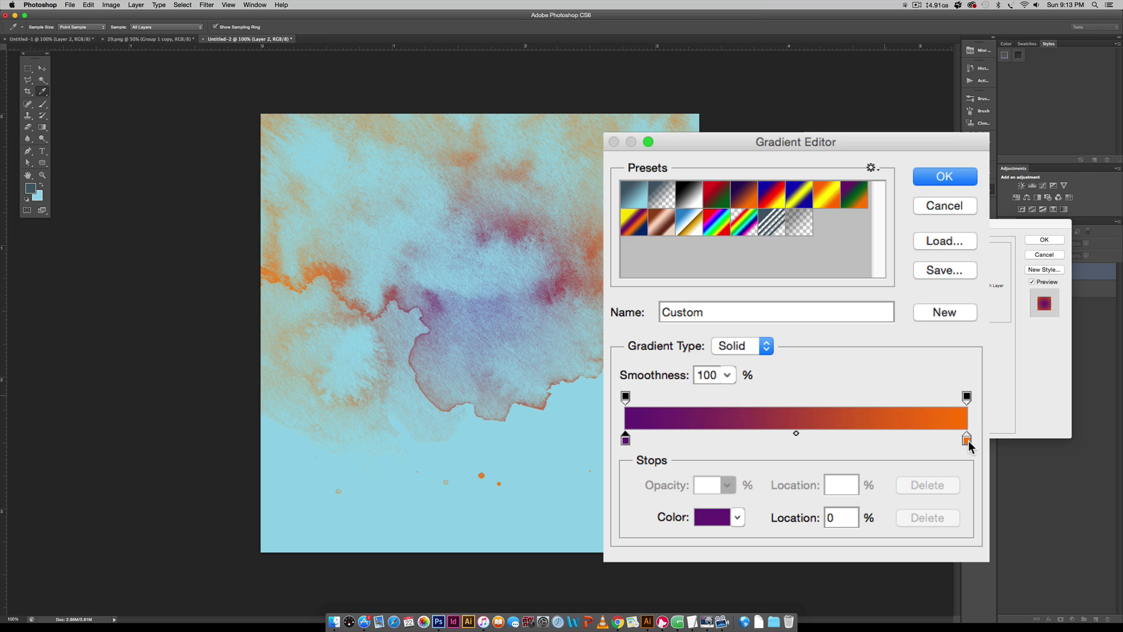
Set the right gradient stop to hot pink ff0054 and apply the edited gradient.
click(884, 395)
click(752, 433)
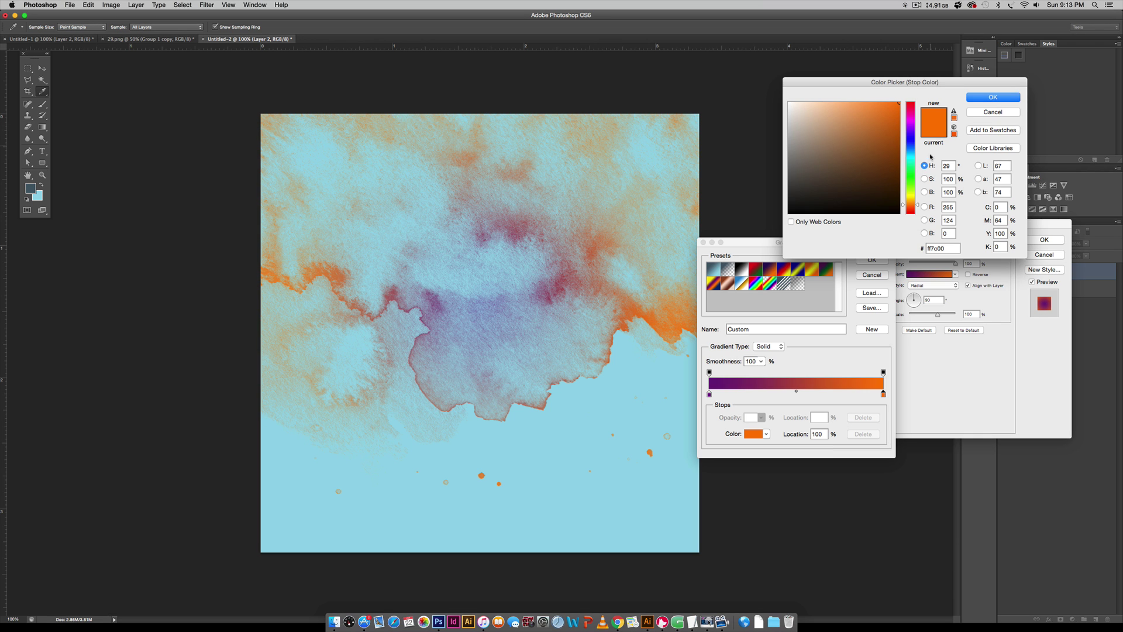
mouse_move(911, 157)
mouse_down()
mouse_move(910, 117)
mouse_move(908, 175)
mouse_move(907, 54)
mouse_move(908, 63)
mouse_up()
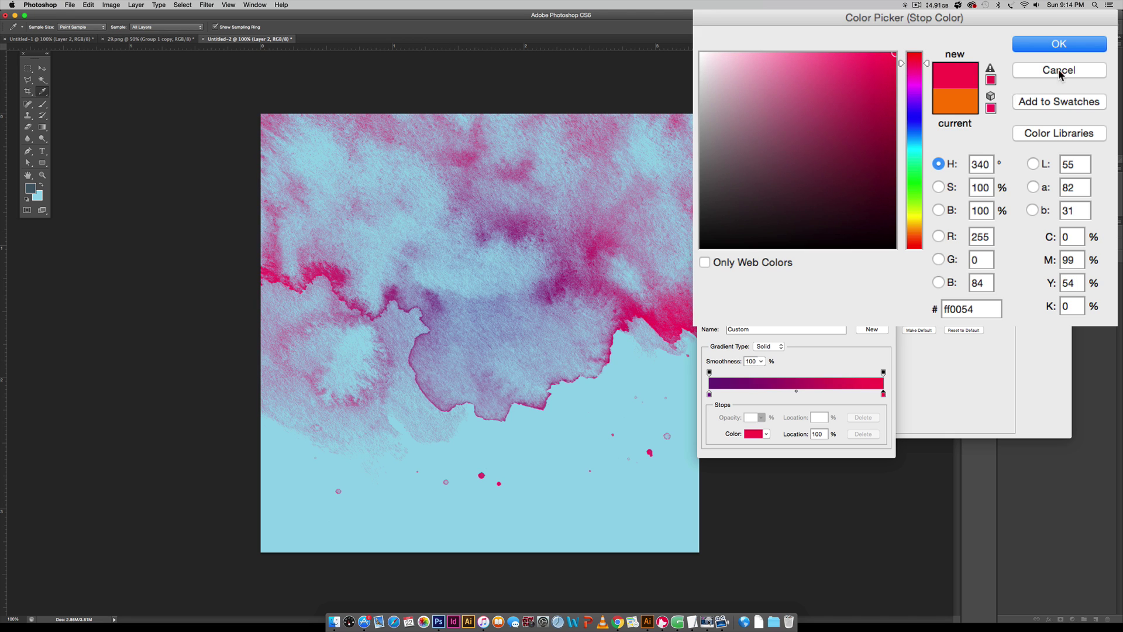
click(1059, 44)
click(871, 260)
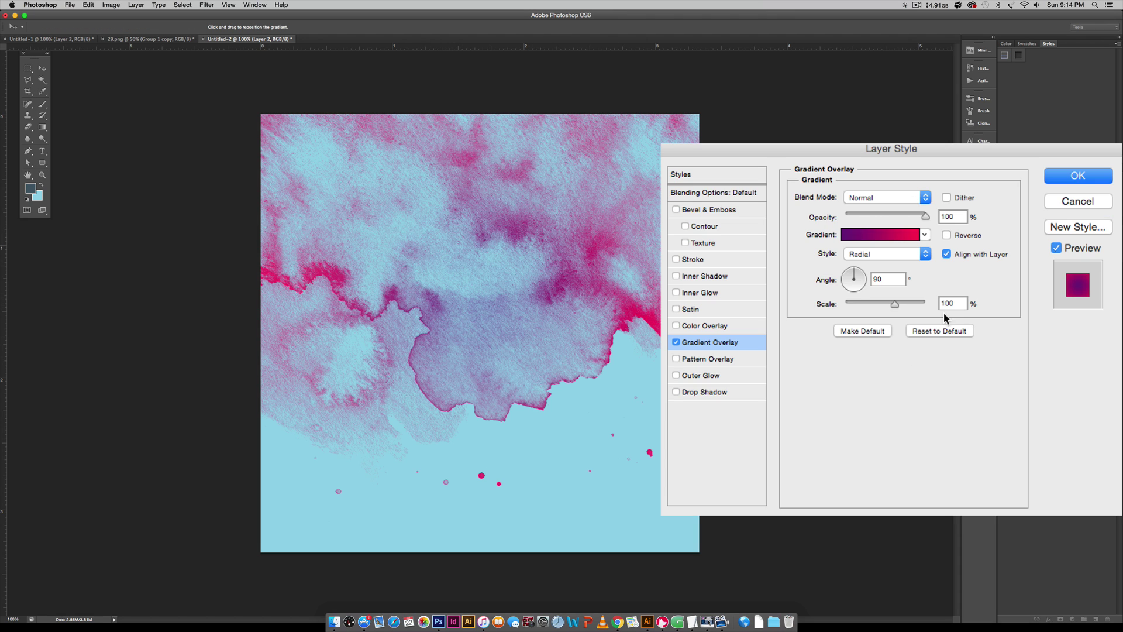
Scale the radial overlay gradient to 150%, drag it over the stain, and apply the Layer Style.
drag(894, 301, 936, 301)
drag(503, 255, 428, 316)
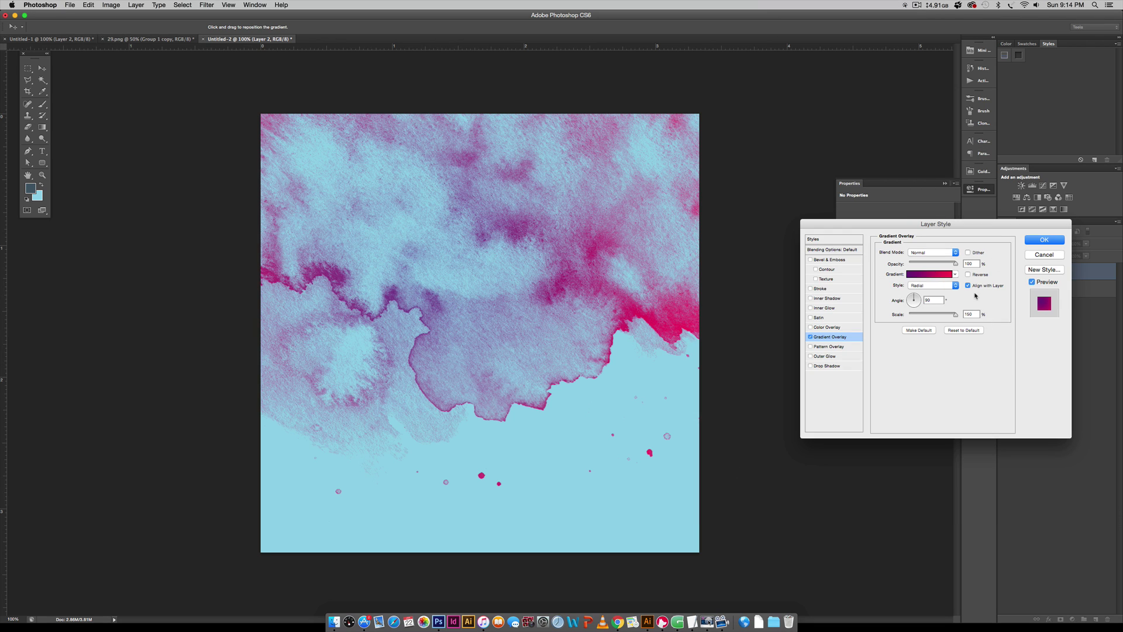
click(1052, 241)
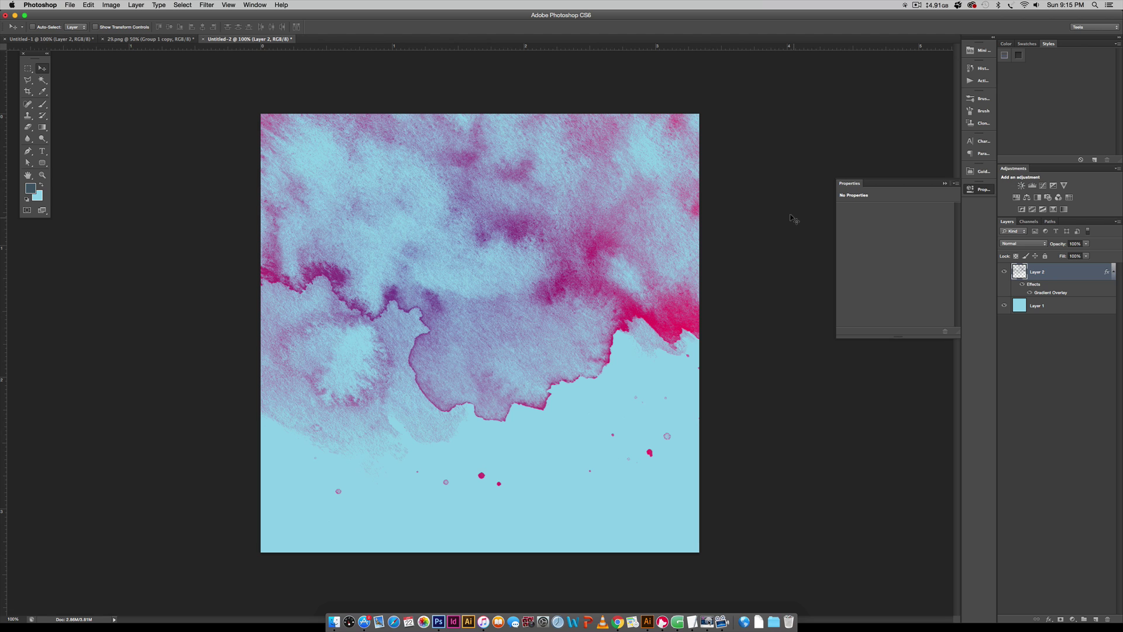
click(981, 111)
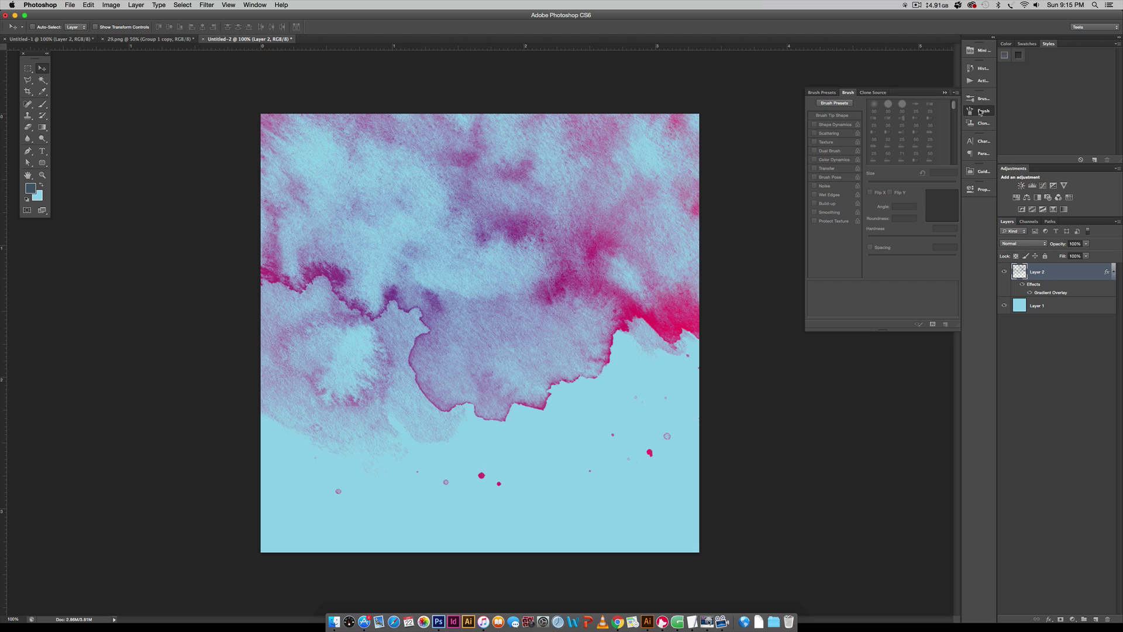
click(982, 98)
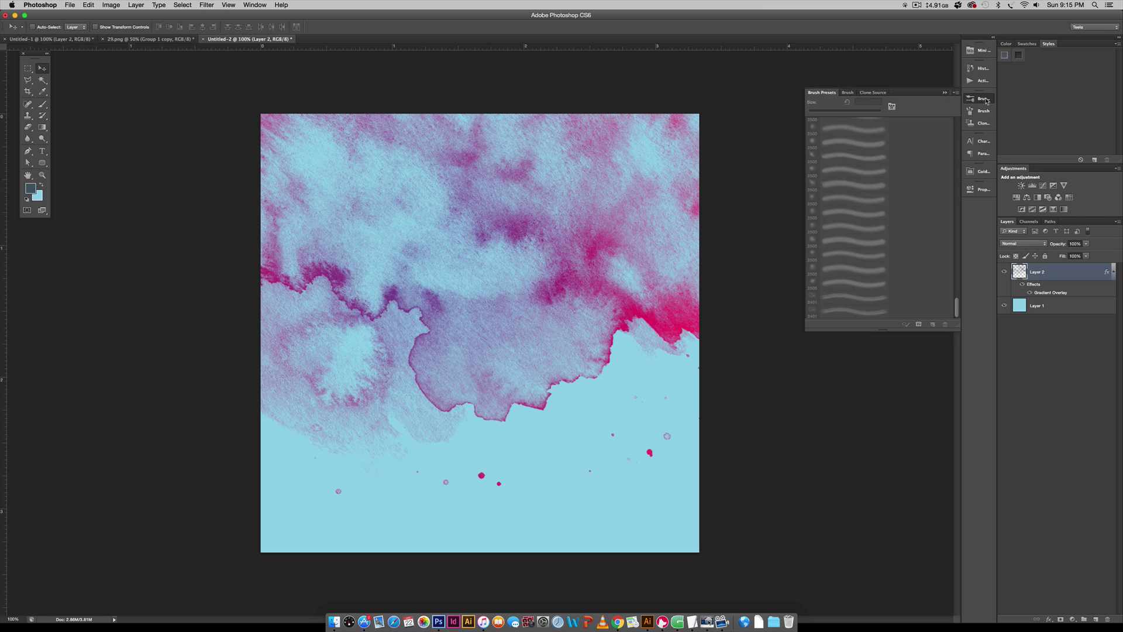
click(955, 92)
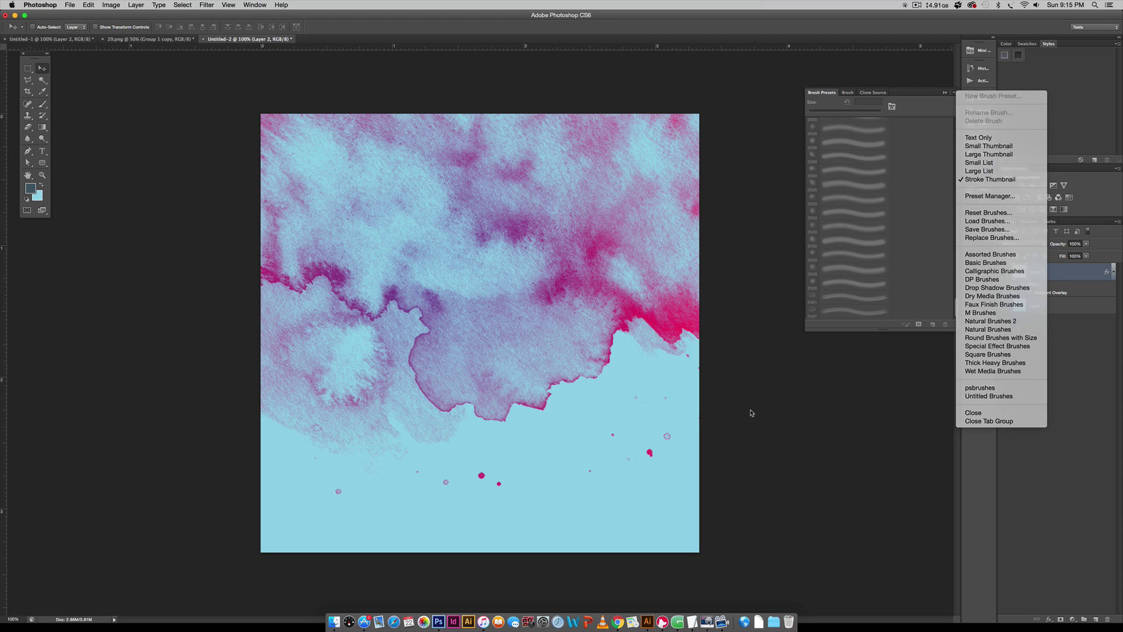
click(751, 409)
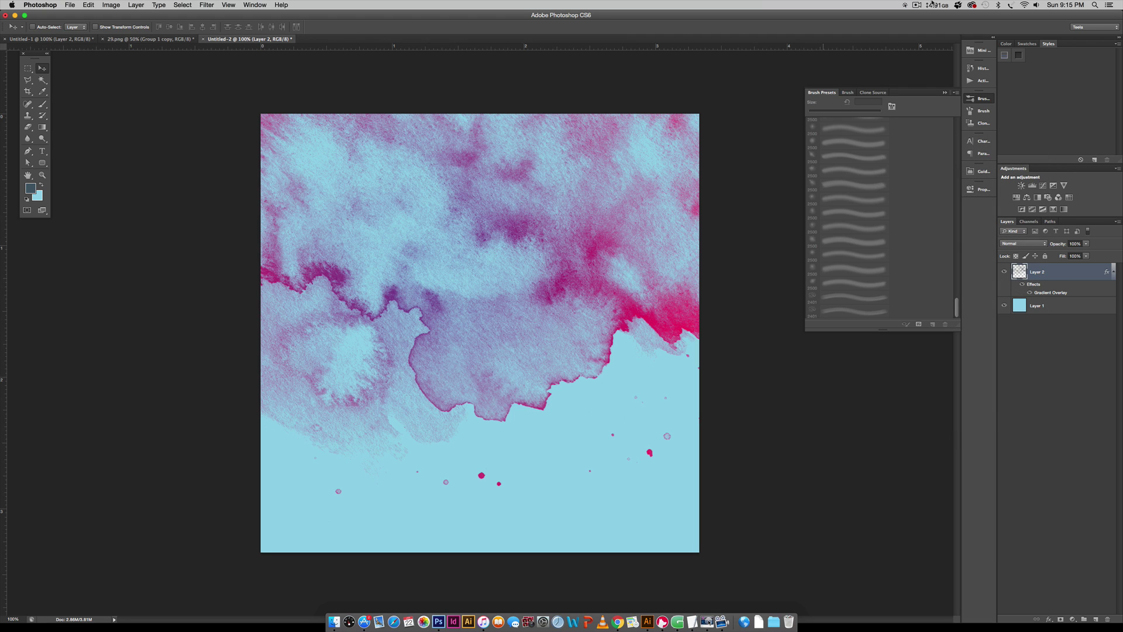
click(944, 93)
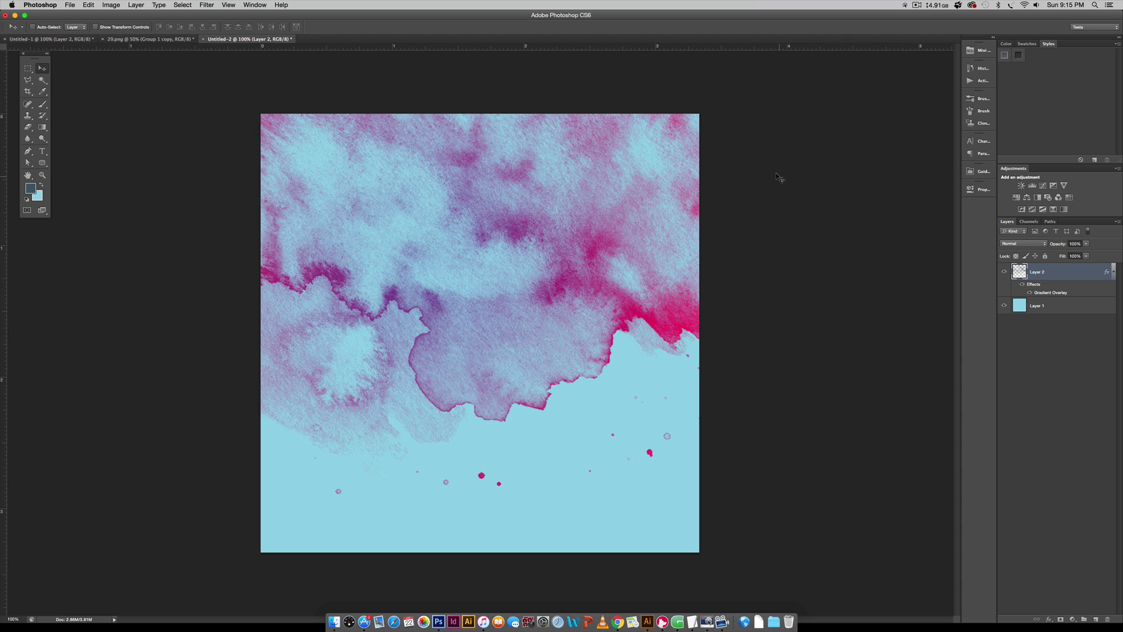